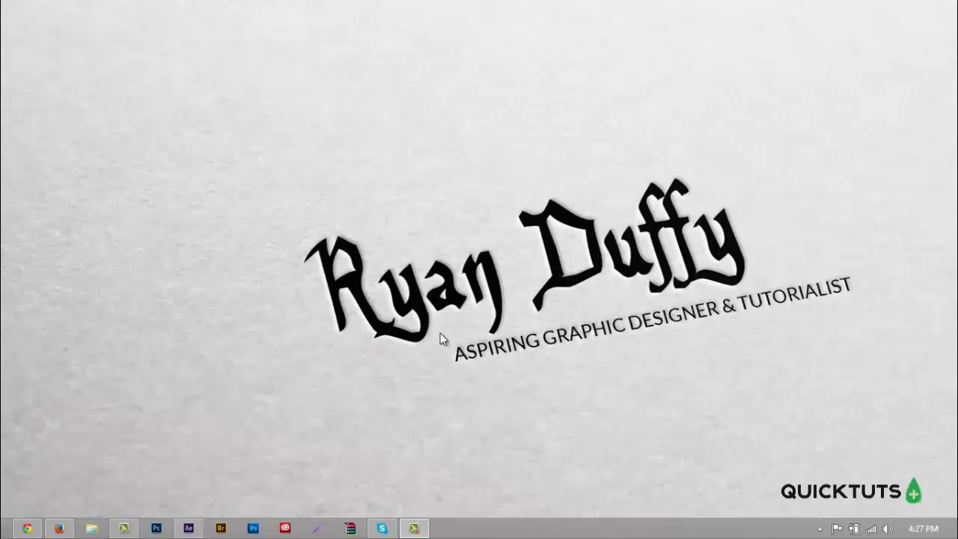
# Import Motion Tracking Tutorial.mov and drop it onto New Composition to build its composition.
pyautogui.click(188, 528)
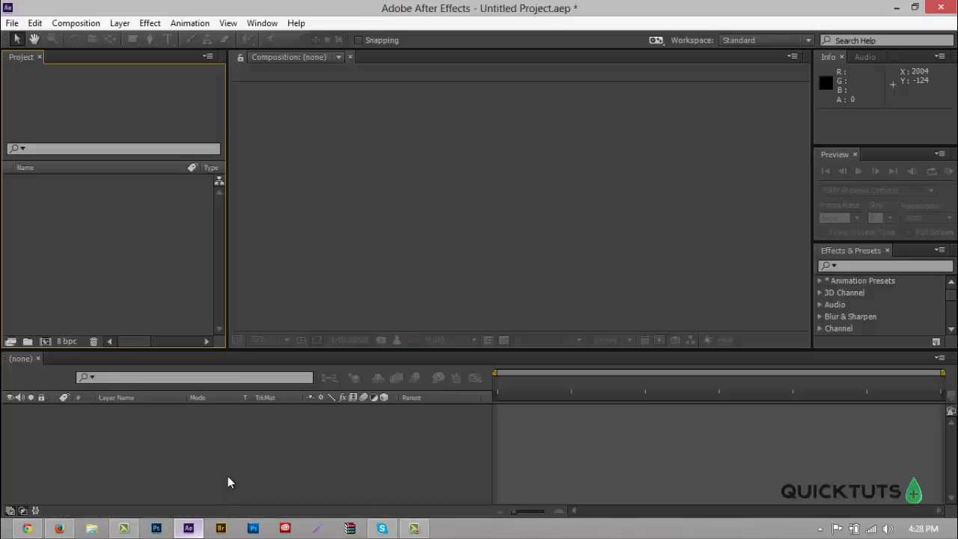
pyautogui.doubleClick(122, 228)
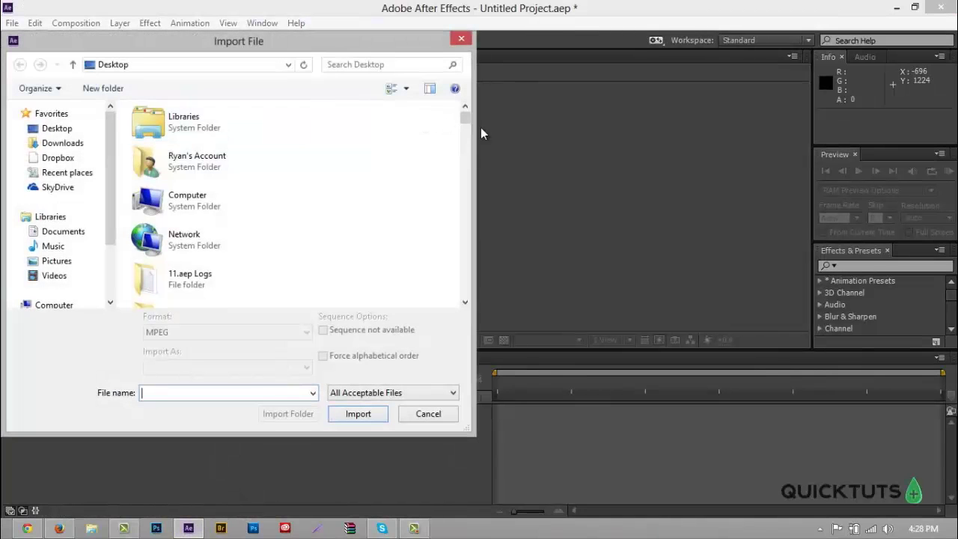
pyautogui.moveTo(465, 120)
pyautogui.mouseDown()
pyautogui.moveTo(456, 263)
pyautogui.moveTo(461, 113)
pyautogui.mouseUp()
pyautogui.write('Motio')
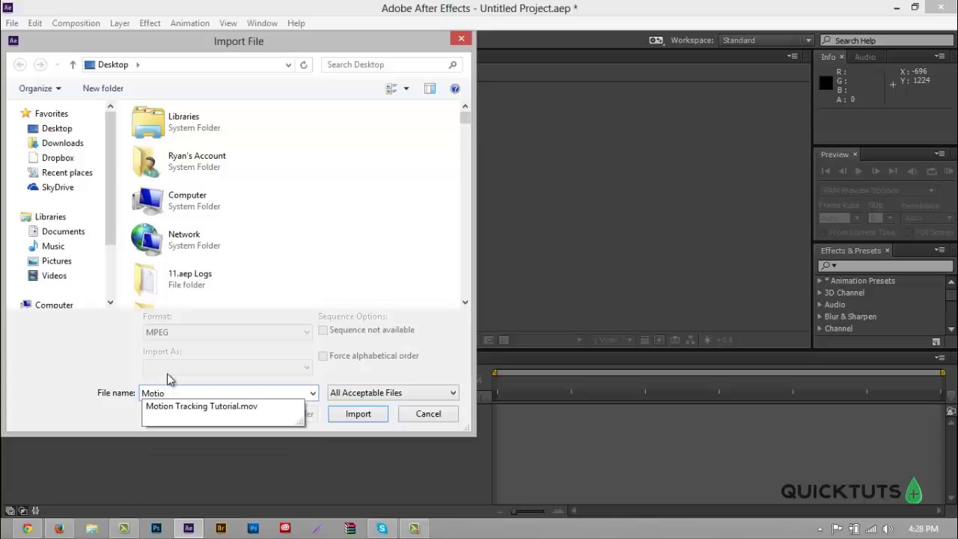
pyautogui.press('Down')
pyautogui.press('Return')
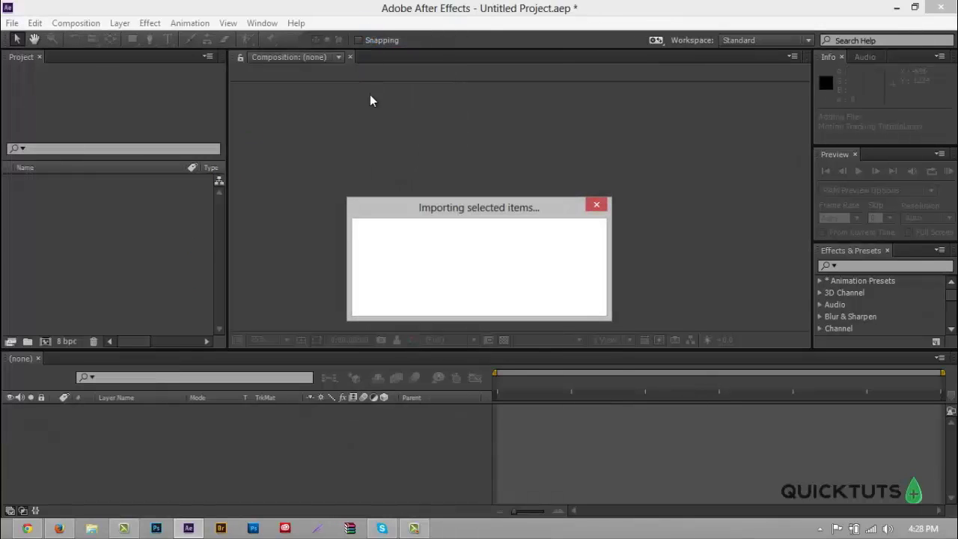
pyautogui.moveTo(134, 182); pyautogui.dragTo(196, 427)
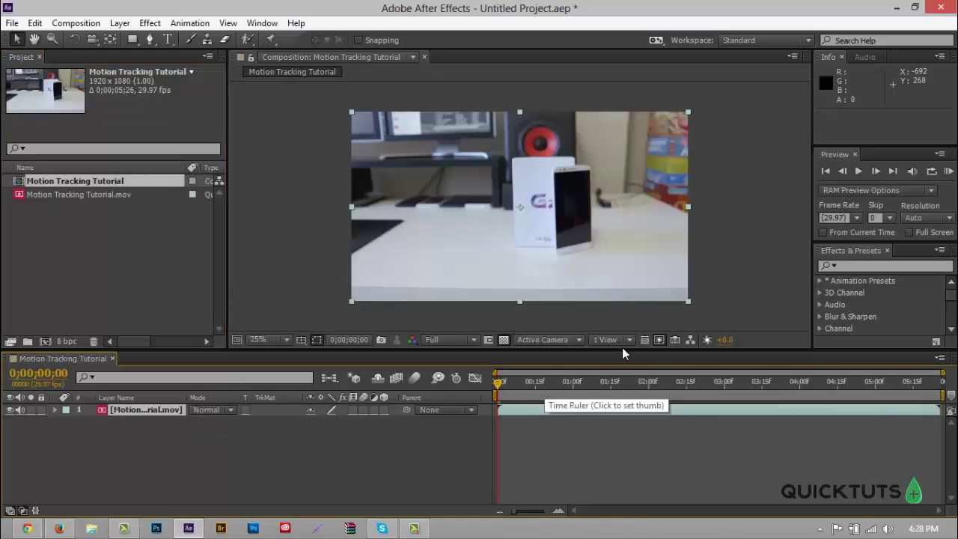
# RAM-preview the footage once, switch viewer resolution to Quarter, and scrub the opening frames.
pyautogui.click(949, 172)
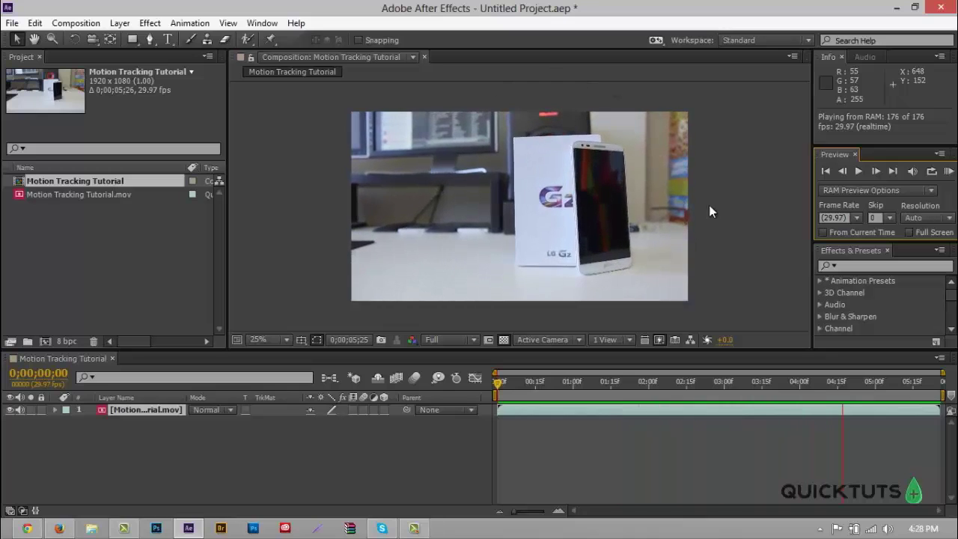
pyautogui.press('space')
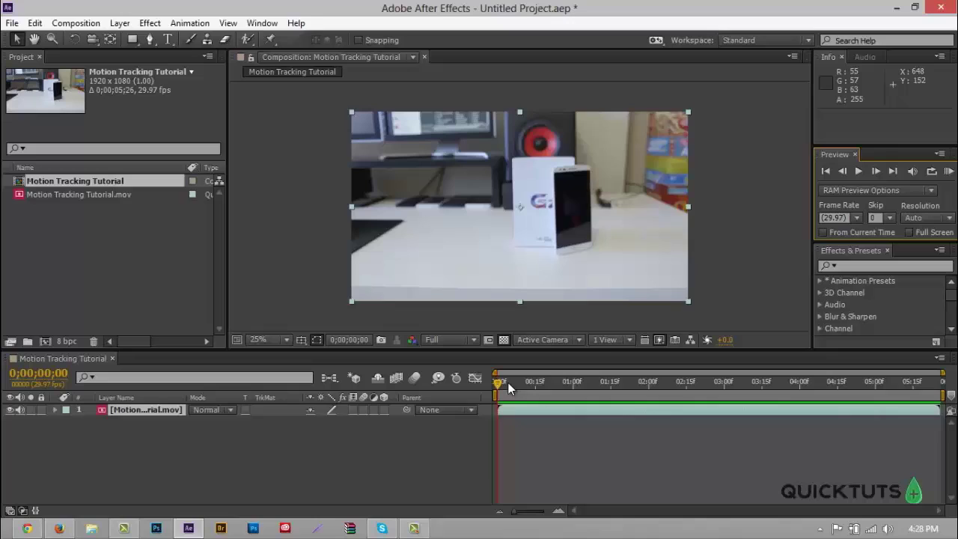
pyautogui.click(452, 340)
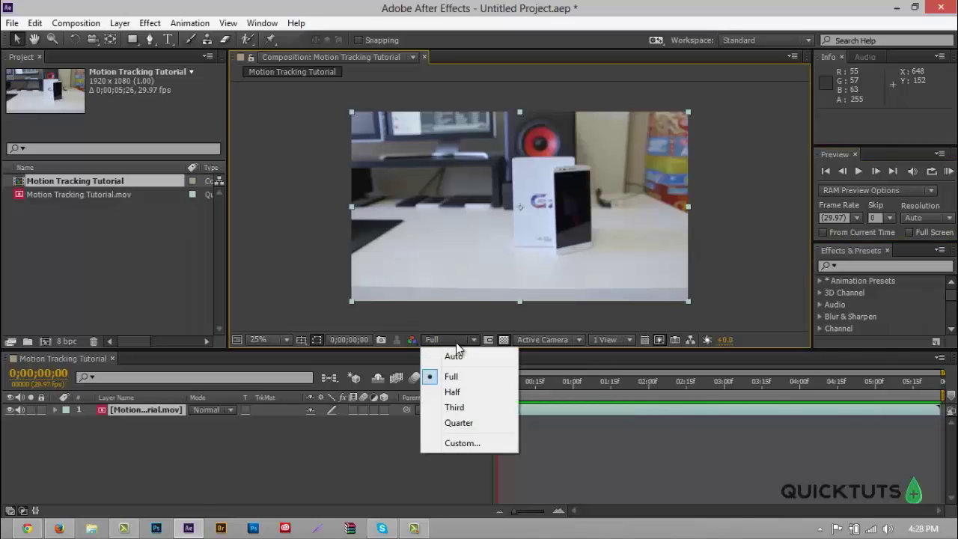
pyautogui.click(475, 423)
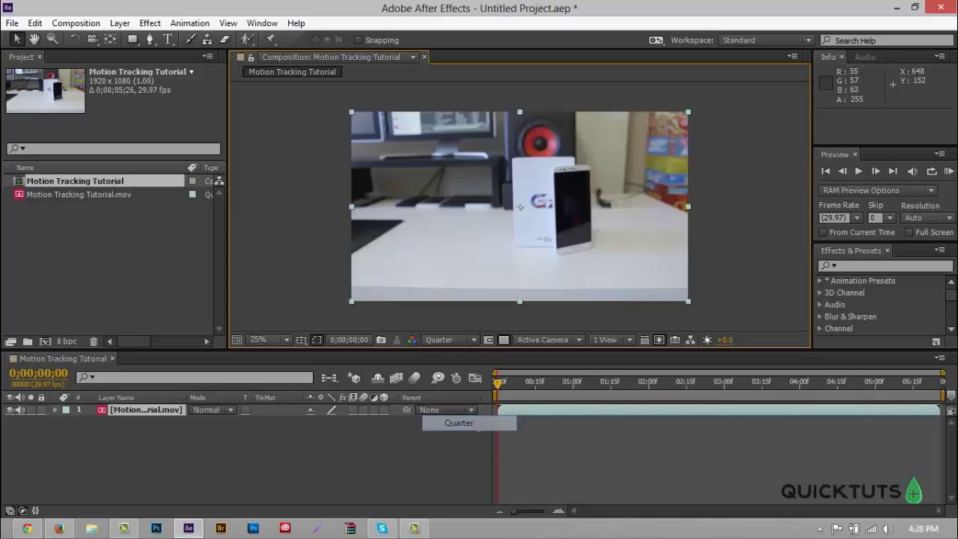
pyautogui.moveTo(527, 382); pyautogui.dragTo(473, 382)
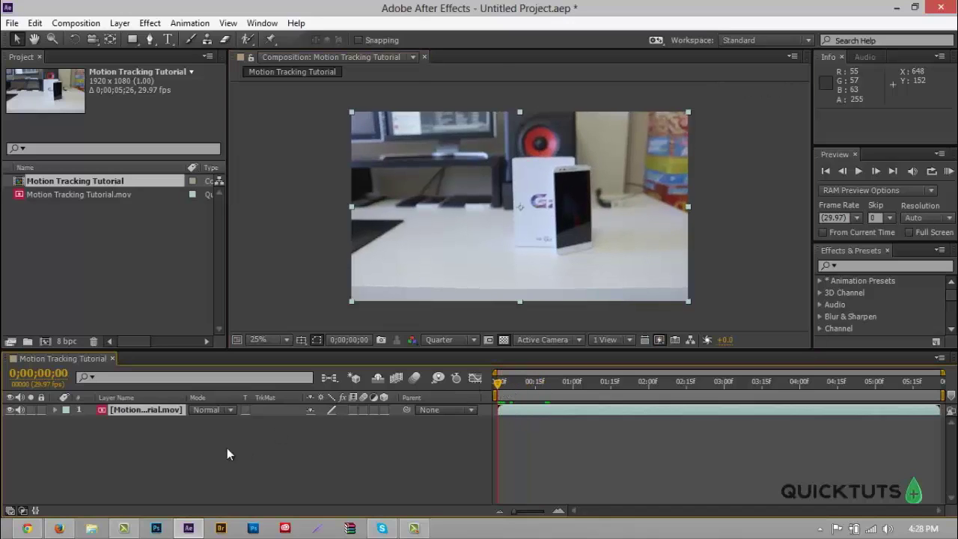
# Add a Null Object layer (Null 1) from the timeline, keeping the Standard workspace.
pyautogui.rightClick(126, 434)
pyautogui.moveTo(178, 286)
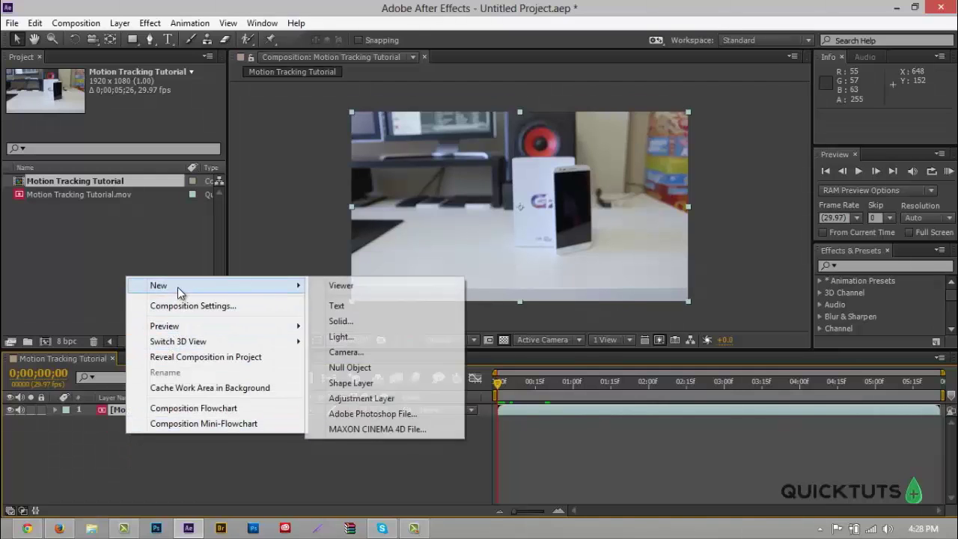
pyautogui.click(376, 369)
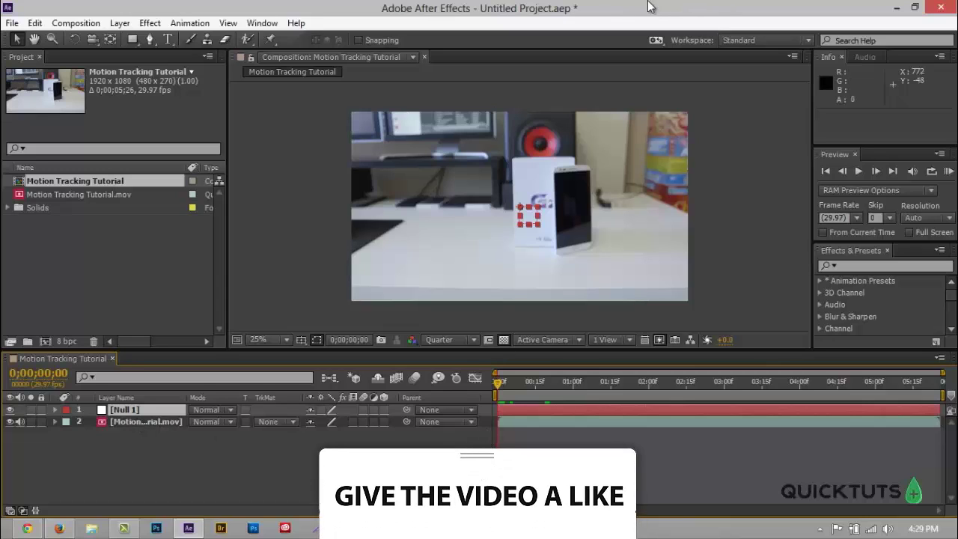
pyautogui.click(761, 35)
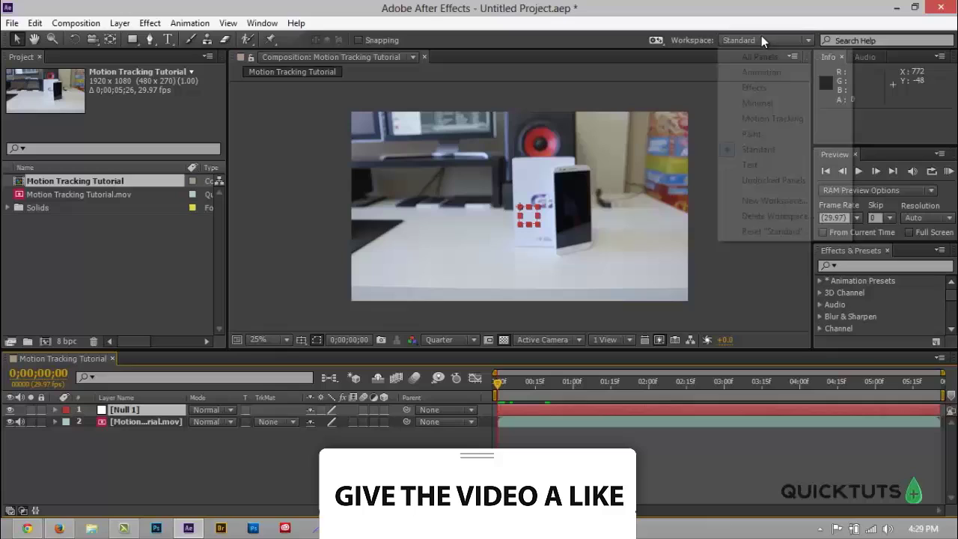
pyautogui.click(761, 35)
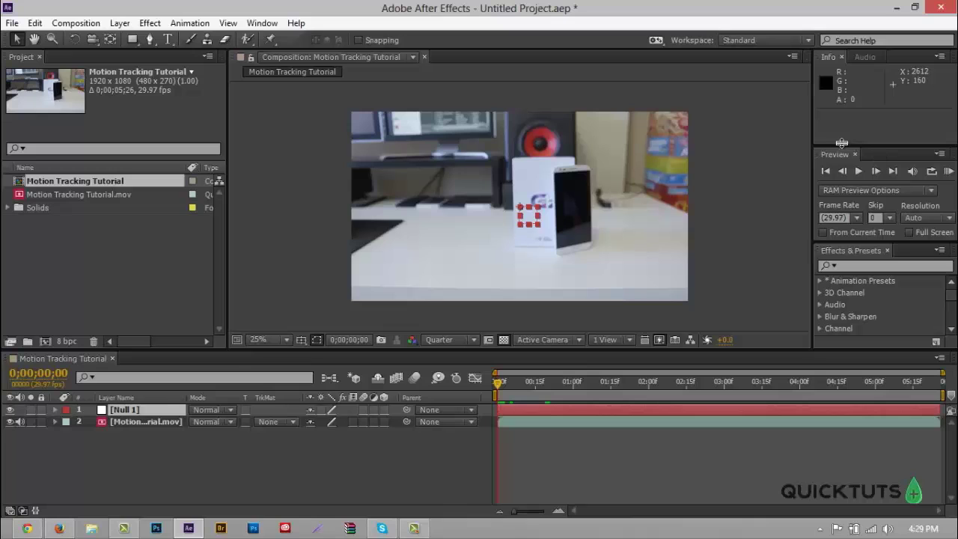
# Show the Tracker panel from the Window menu, undock it, and move it to the upper left.
pyautogui.click(262, 23)
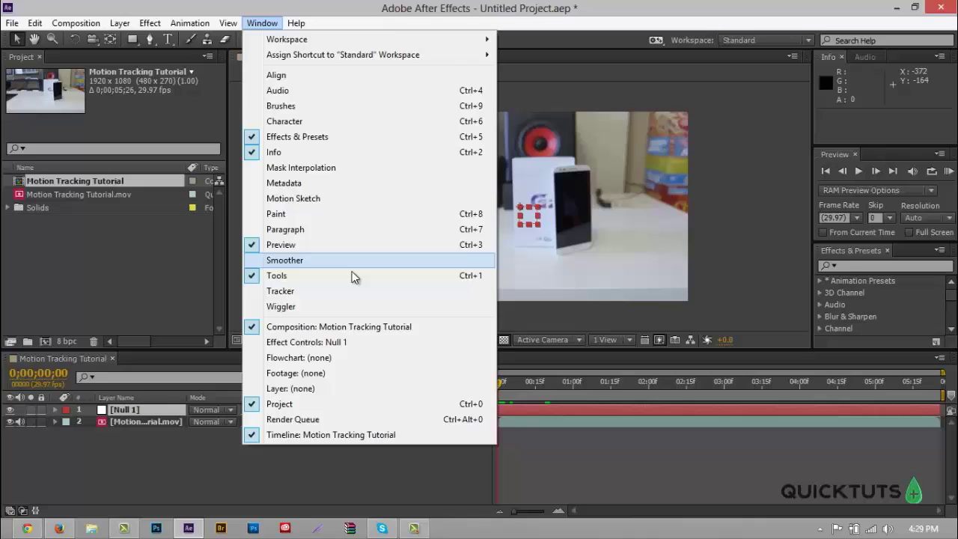
pyautogui.click(351, 292)
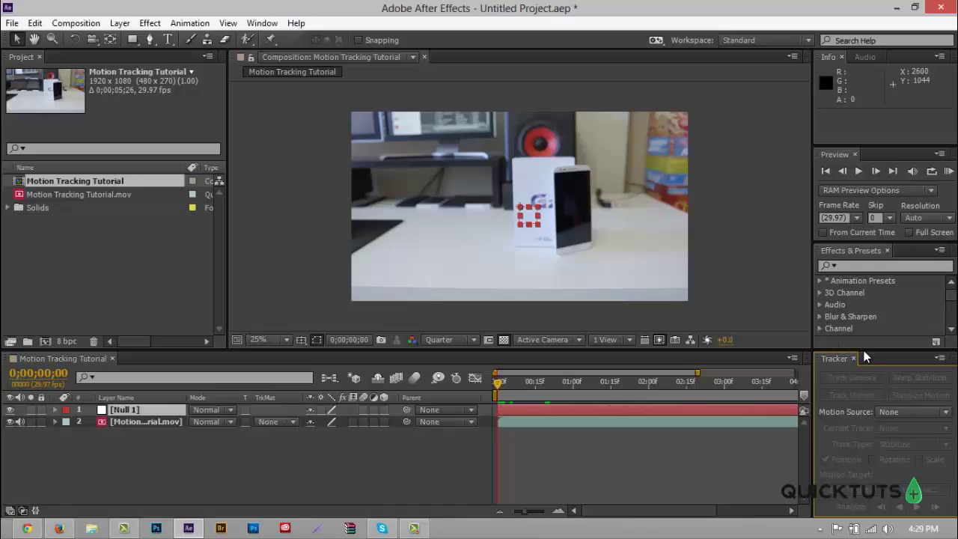
pyautogui.click(941, 358)
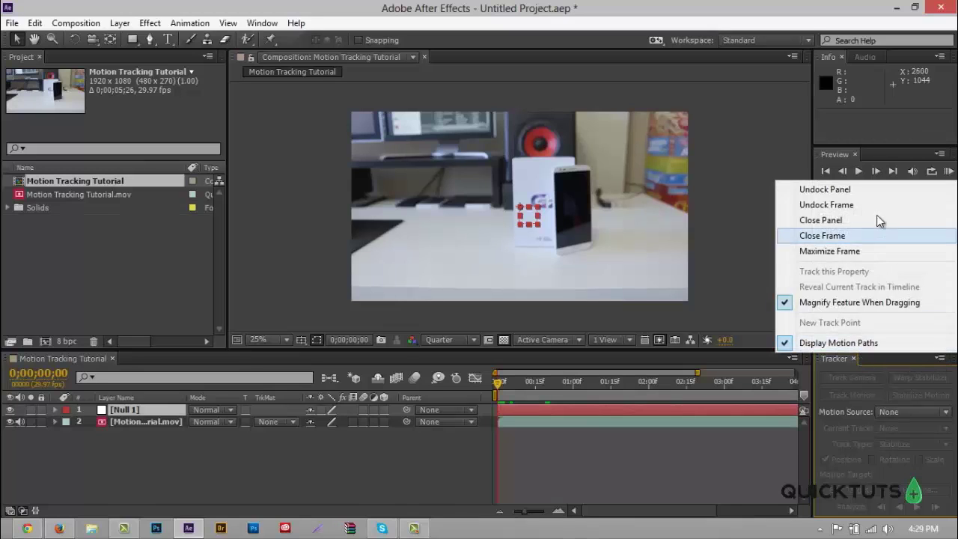
pyautogui.click(858, 194)
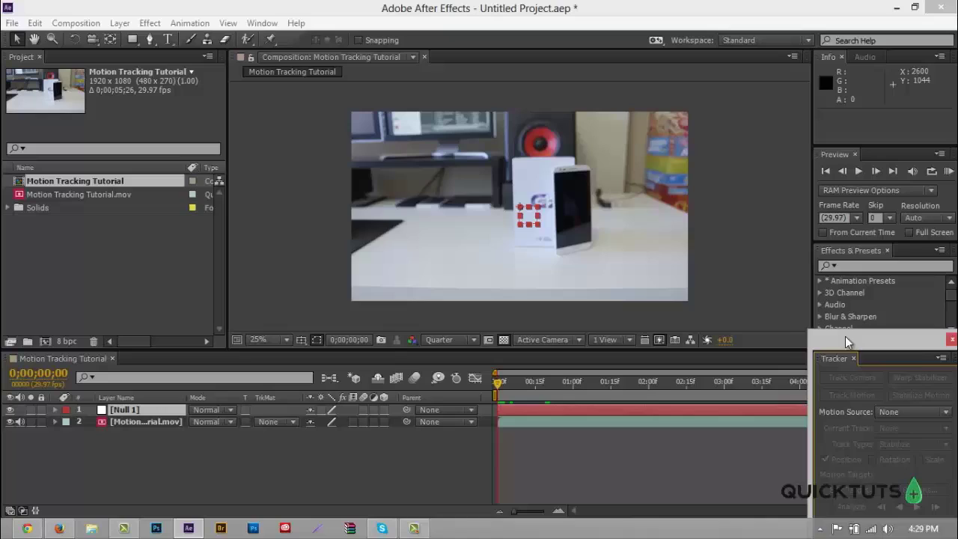
pyautogui.moveTo(846, 338); pyautogui.dragTo(232, 113)
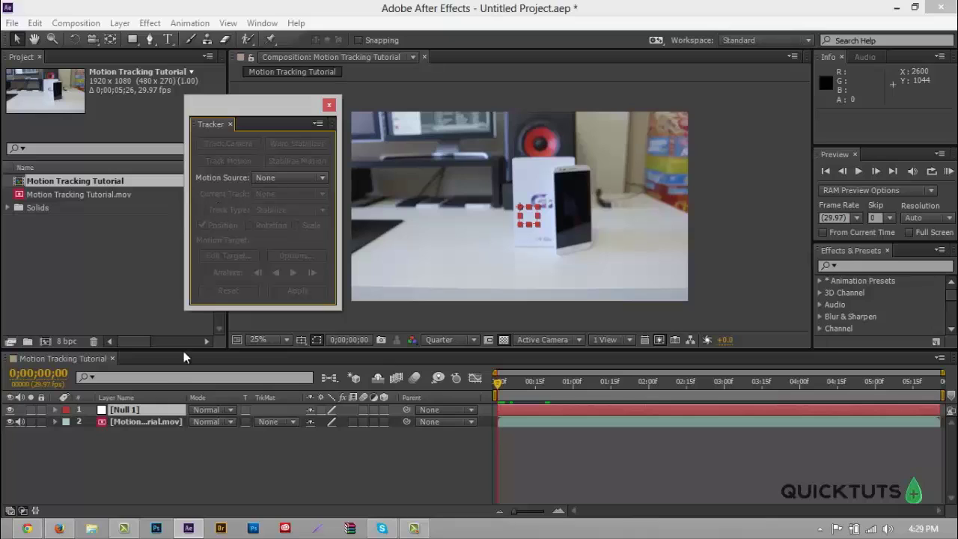
# Select the footage layer and start a Track Motion on it.
pyautogui.click(128, 422)
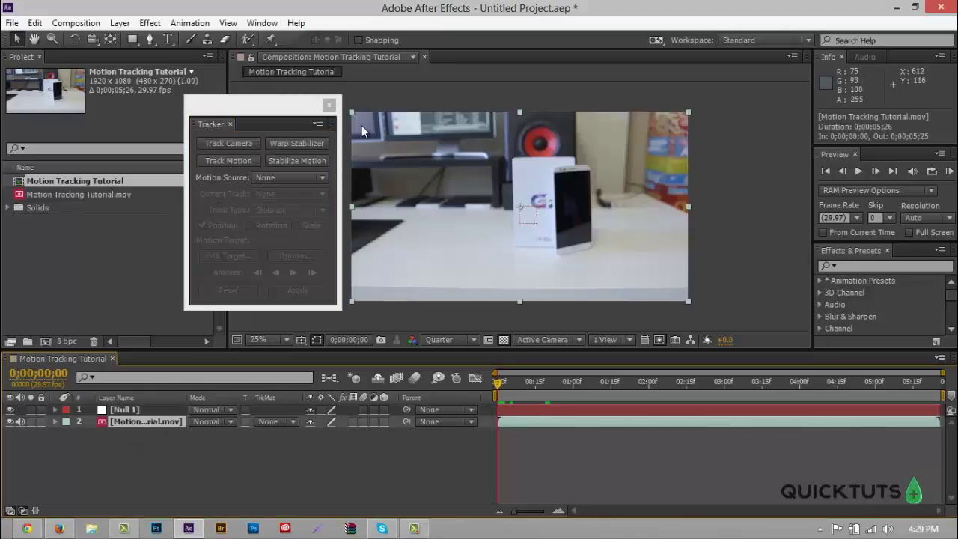
pyautogui.click(248, 161)
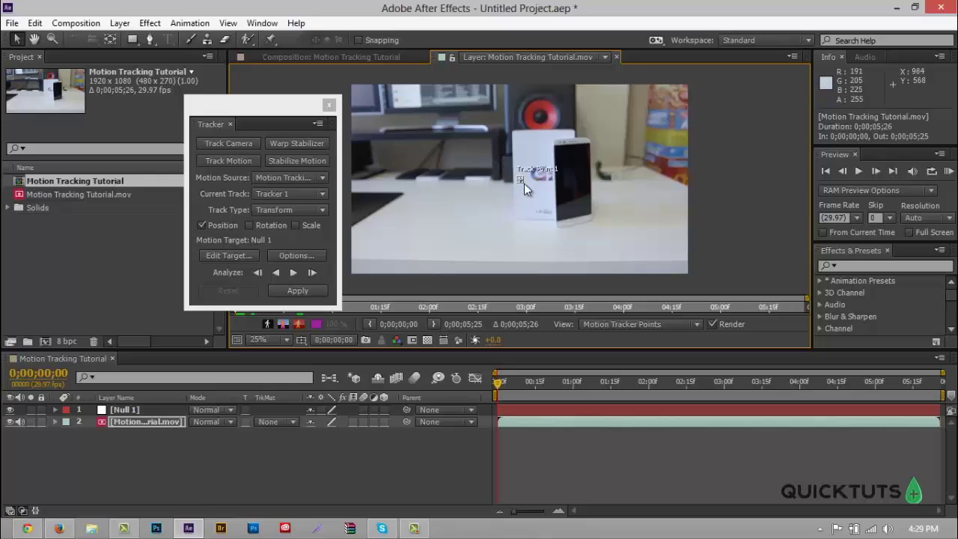
pyautogui.scroll(6, 524, 183)
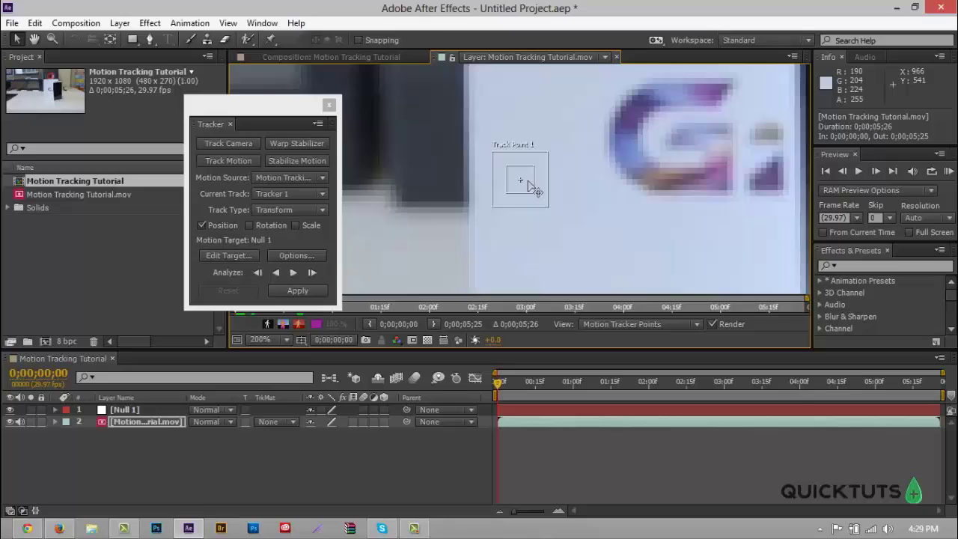
pyautogui.scroll(-2, 533, 208)
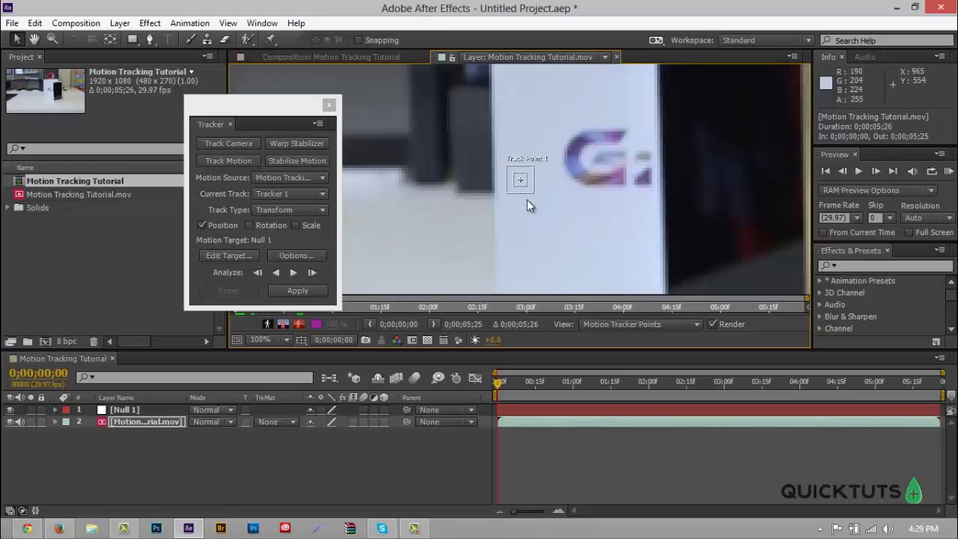
pyautogui.scroll(-1, 526, 201)
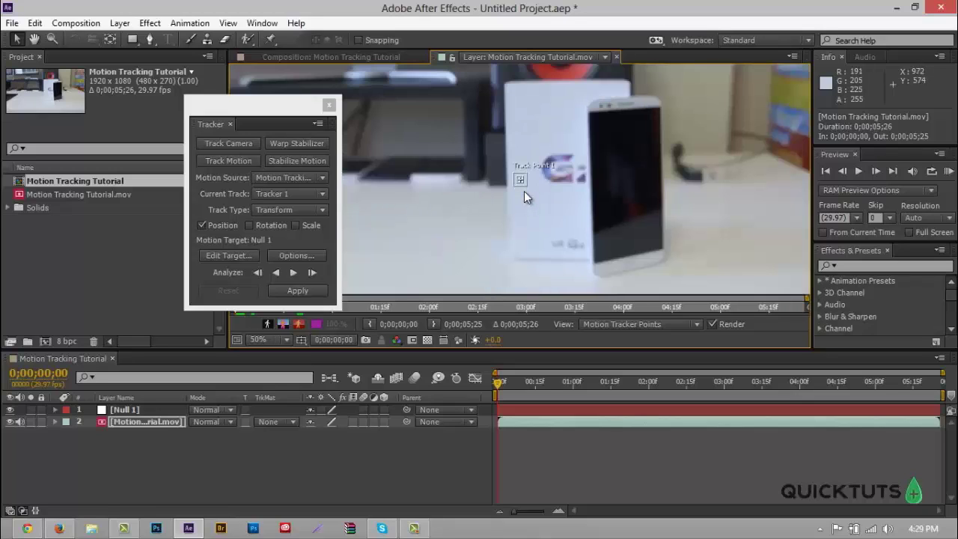
pyautogui.scroll(2, 524, 191)
pyautogui.scroll(-2, 524, 190)
# Position Track Point 1 on the top corner of the white phone box.
pyautogui.moveTo(525, 181); pyautogui.dragTo(523, 182)
pyautogui.moveTo(522, 174); pyautogui.dragTo(522, 101)
pyautogui.moveTo(555, 155); pyautogui.dragTo(566, 274)
pyautogui.moveTo(530, 217); pyautogui.dragTo(502, 112)
pyautogui.scroll(1, 496, 113)
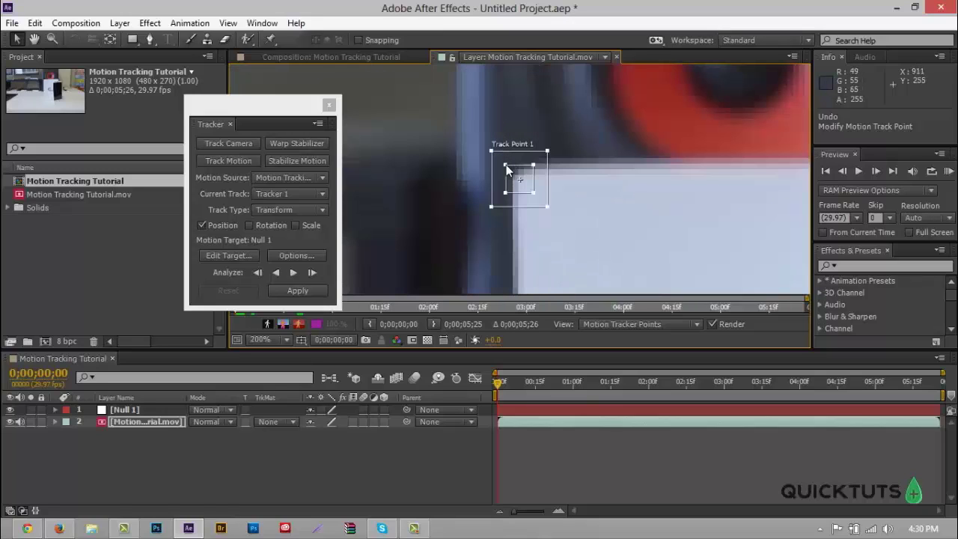
pyautogui.scroll(-1, 519, 180)
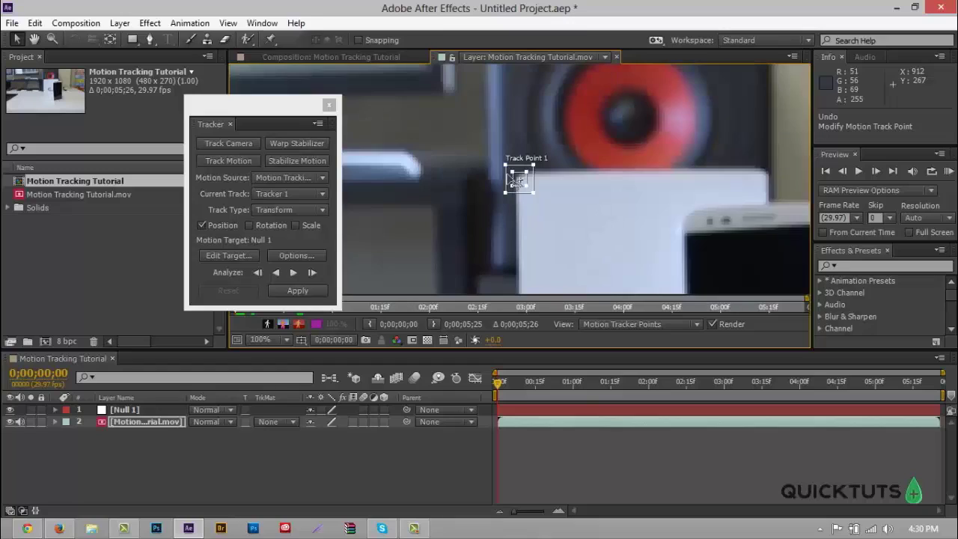
# Set Null 1 as the Edit Target and analyze Track Point 1 forward through the clip.
pyautogui.click(250, 255)
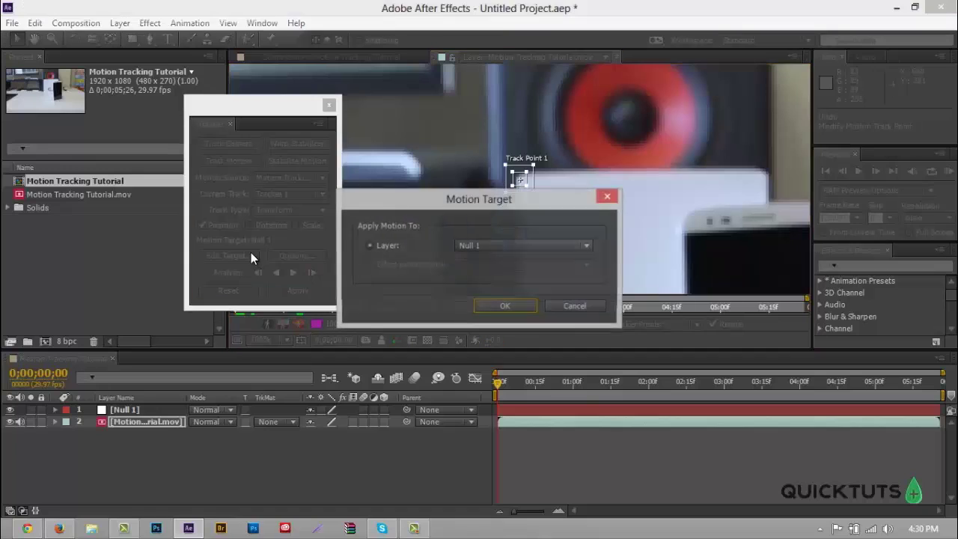
pyautogui.click(494, 245)
pyautogui.click(491, 246)
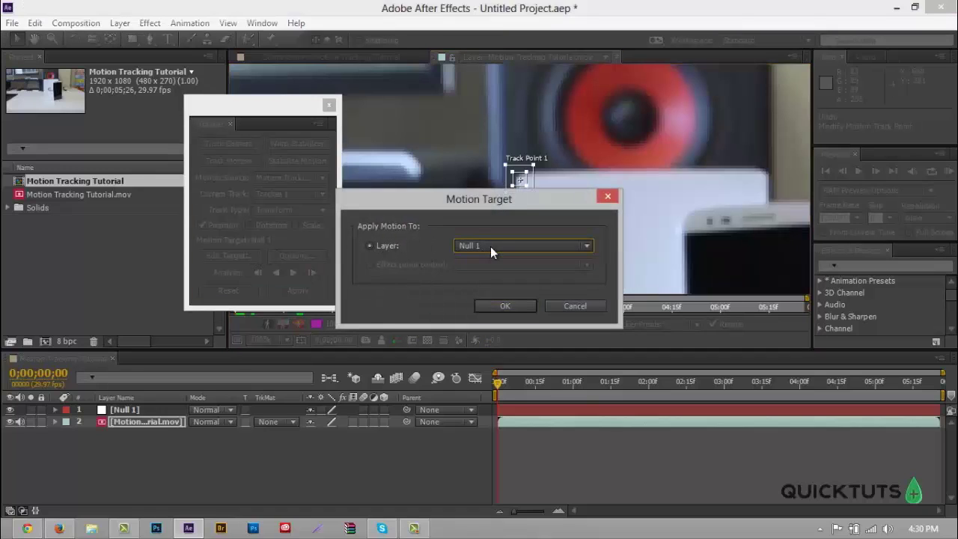
pyautogui.click(511, 302)
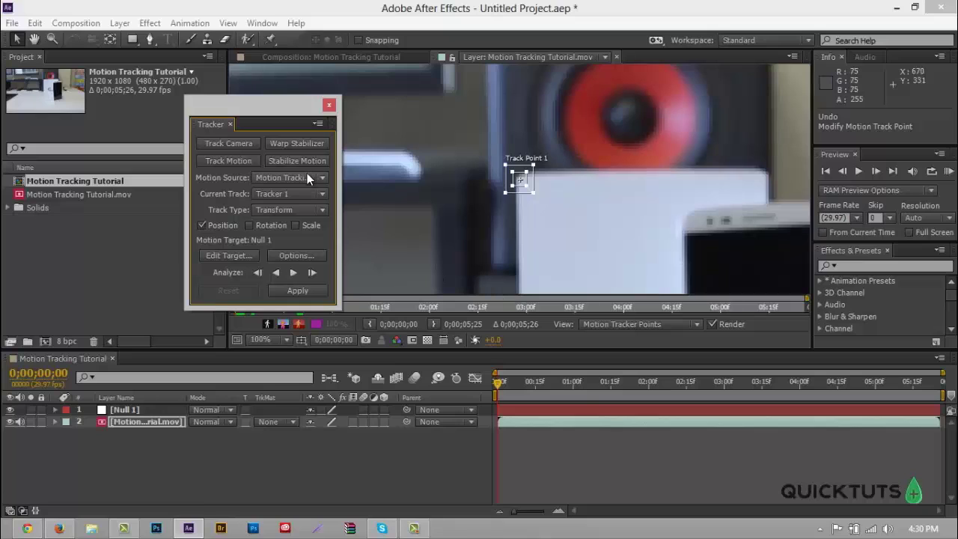
pyautogui.click(295, 273)
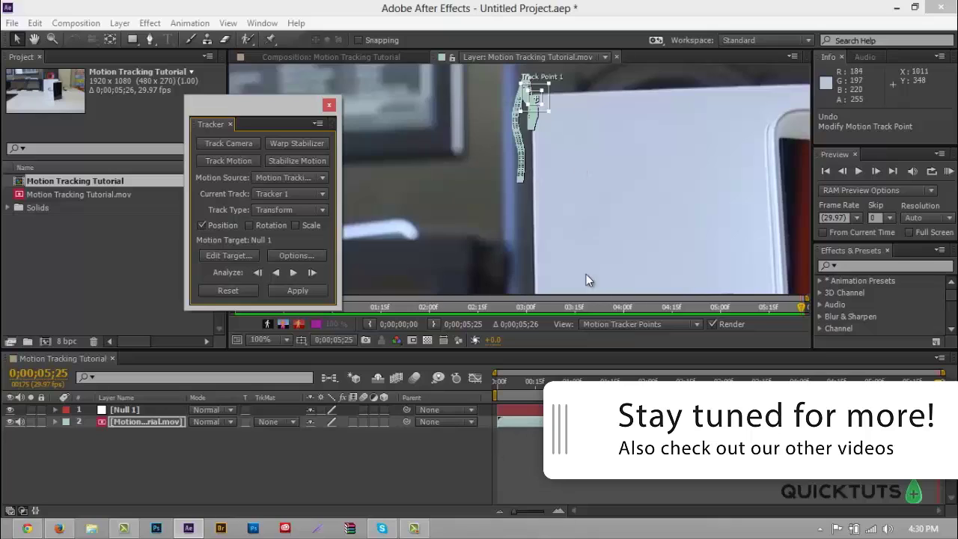
pyautogui.scroll(-4, 567, 164)
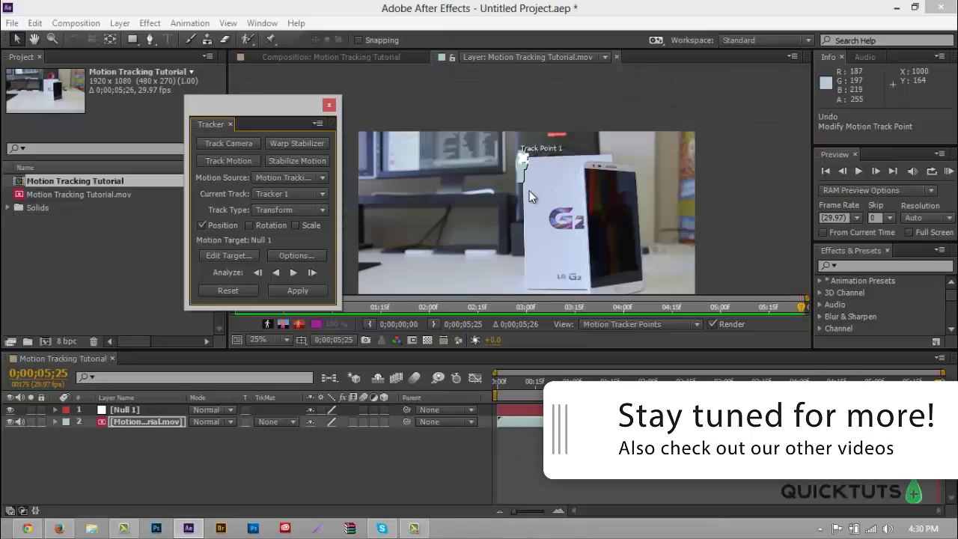
pyautogui.scroll(2, 532, 191)
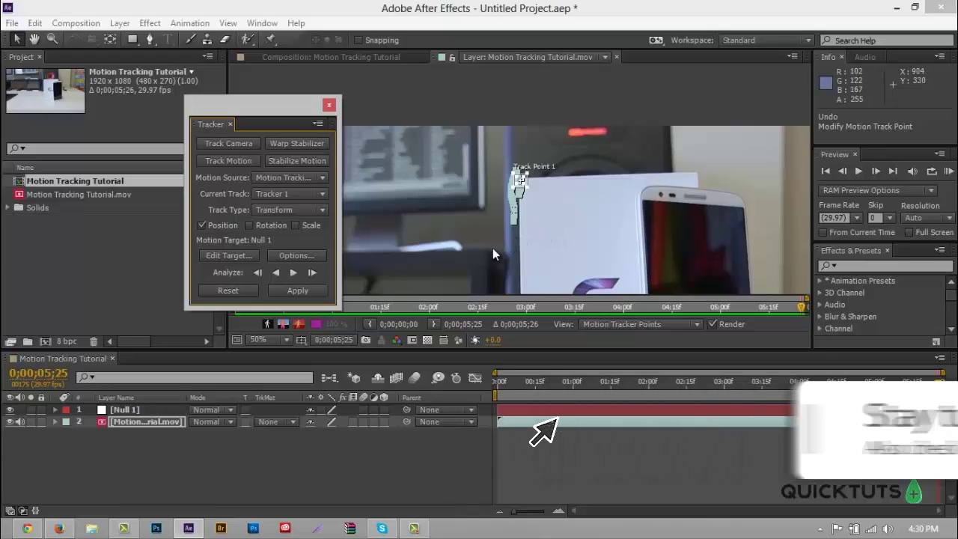
# Apply the track to Null 1 with Apply Dimensions left at X and Y.
pyautogui.click(316, 289)
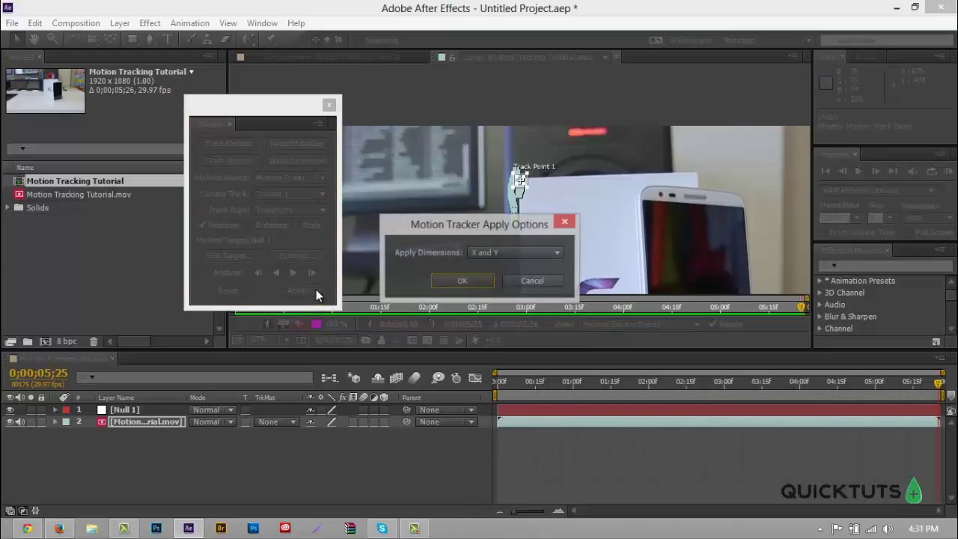
pyautogui.click(505, 252)
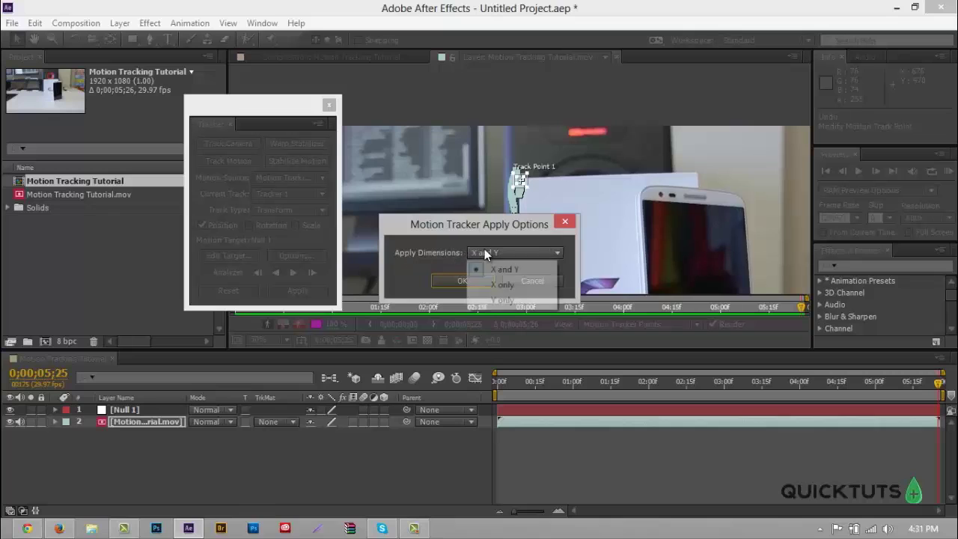
pyautogui.click(505, 255)
pyautogui.click(466, 279)
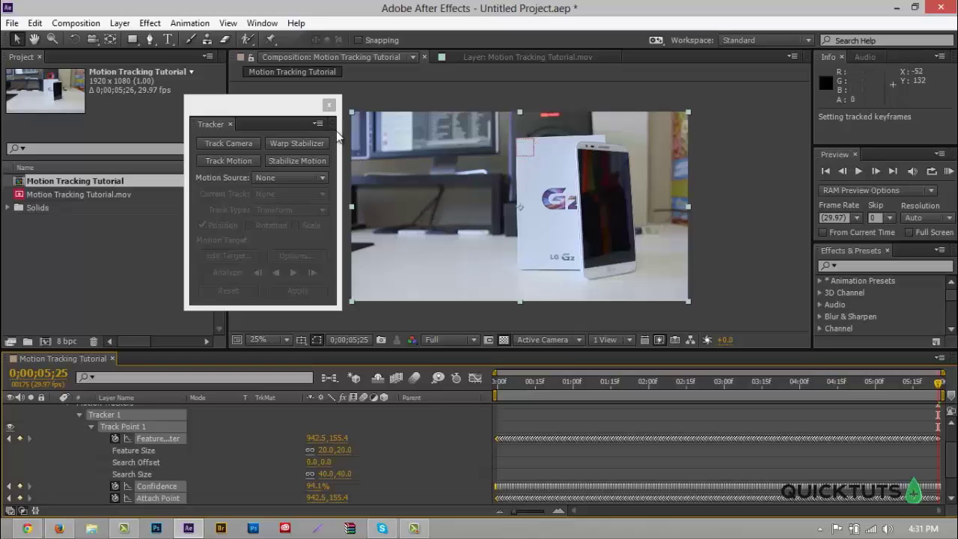
# Move the Tracker panel off the viewer and give the timeline more room.
pyautogui.moveTo(314, 105); pyautogui.dragTo(940, 106)
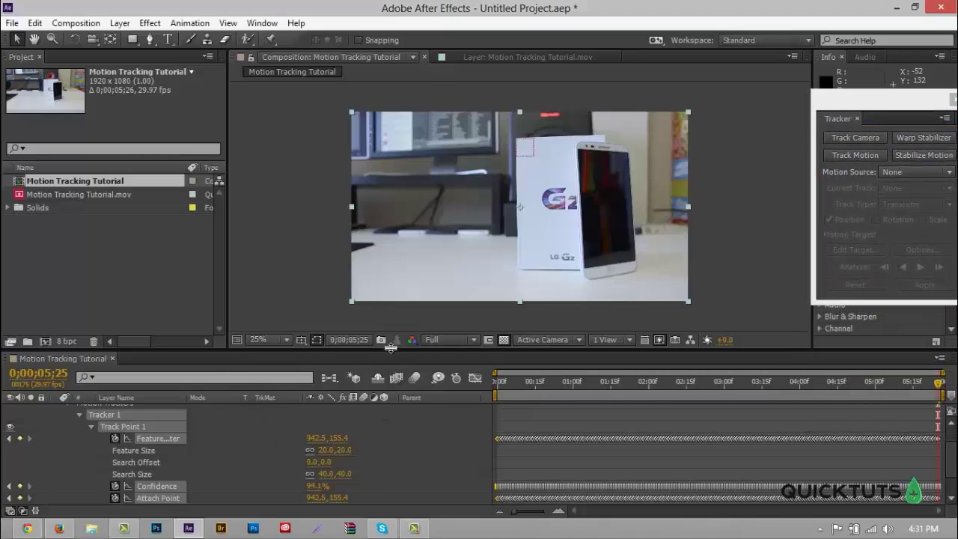
pyautogui.moveTo(390, 348); pyautogui.dragTo(402, 277)
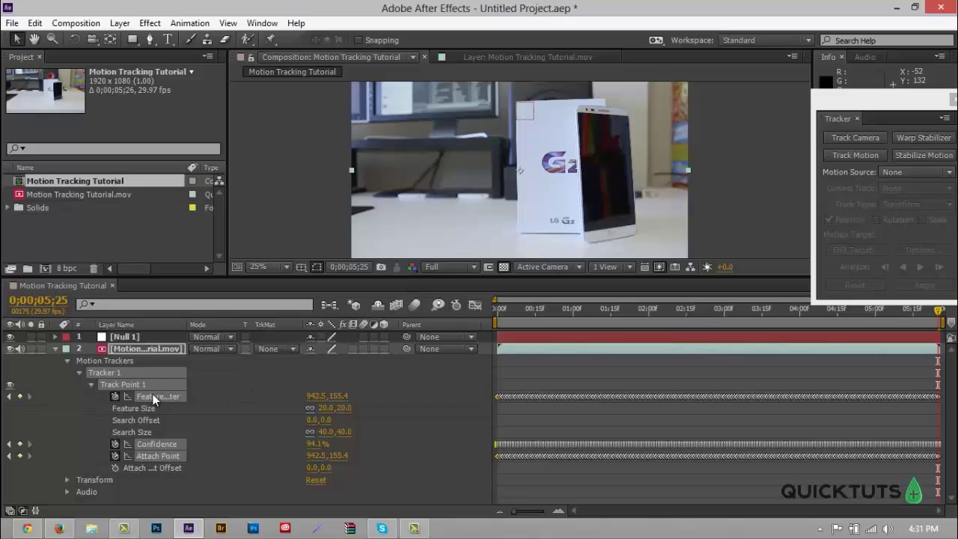
pyautogui.moveTo(500, 378); pyautogui.dragTo(851, 460)
pyautogui.click(765, 388)
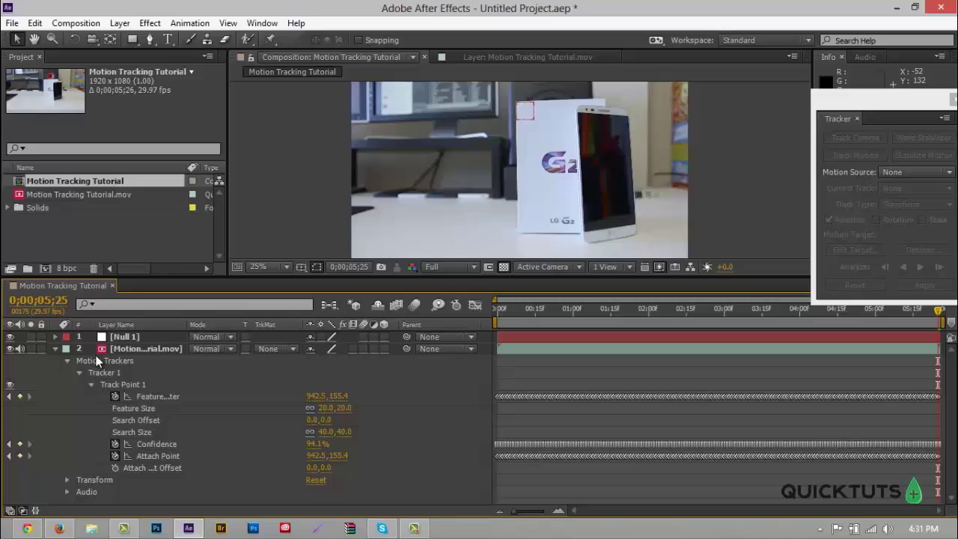
# Reveal Null 1's Position keyframes, select them all, and apply Keyframe Assistant > Easy Ease.
pyautogui.click(55, 349)
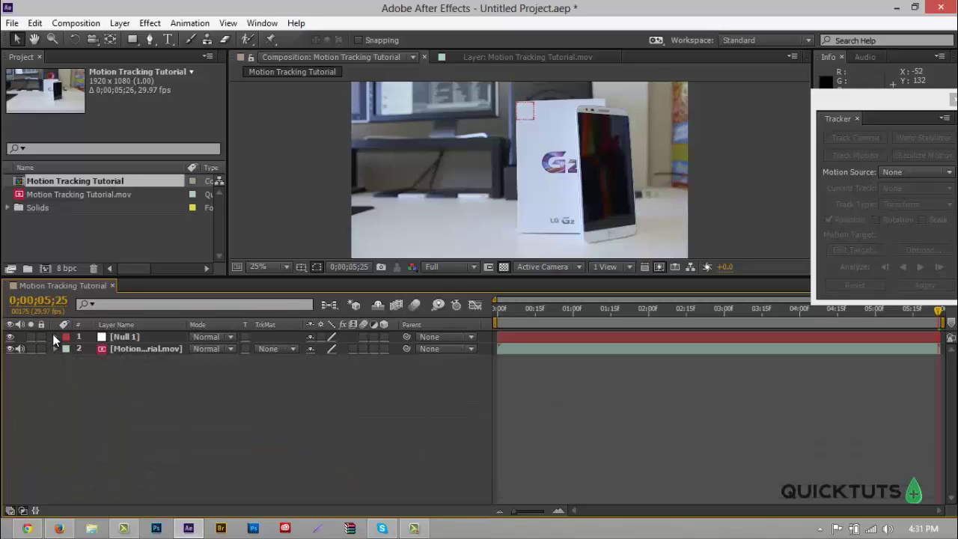
pyautogui.click(54, 337)
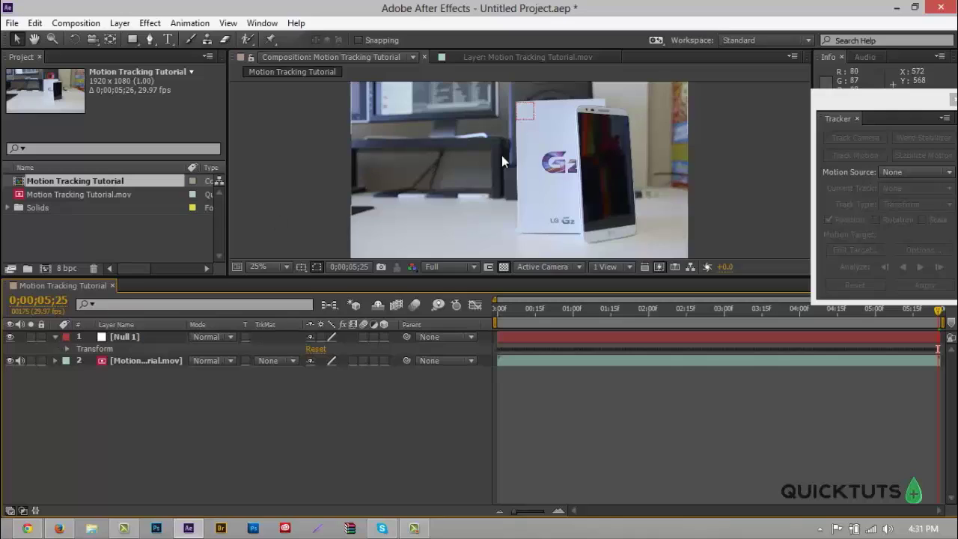
pyautogui.click(67, 349)
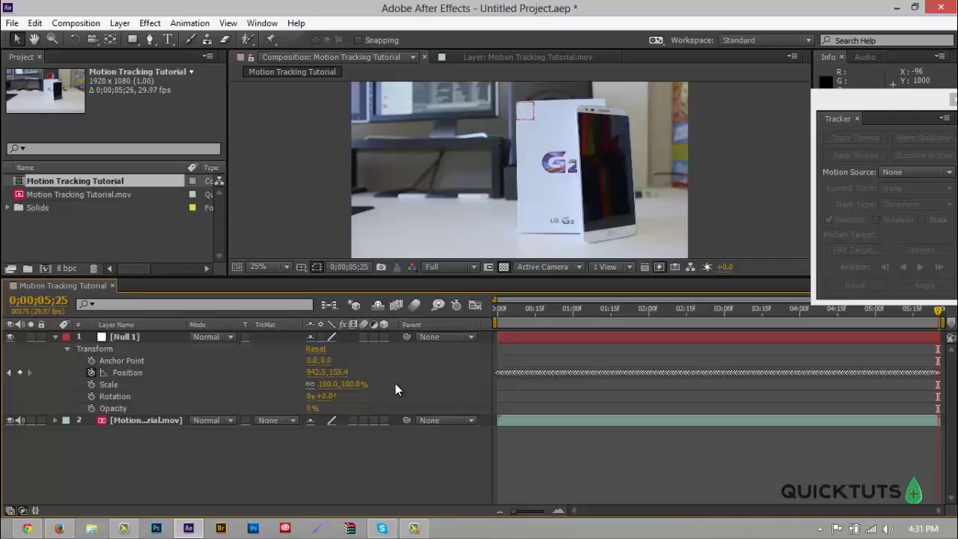
pyautogui.moveTo(491, 357); pyautogui.dragTo(943, 381)
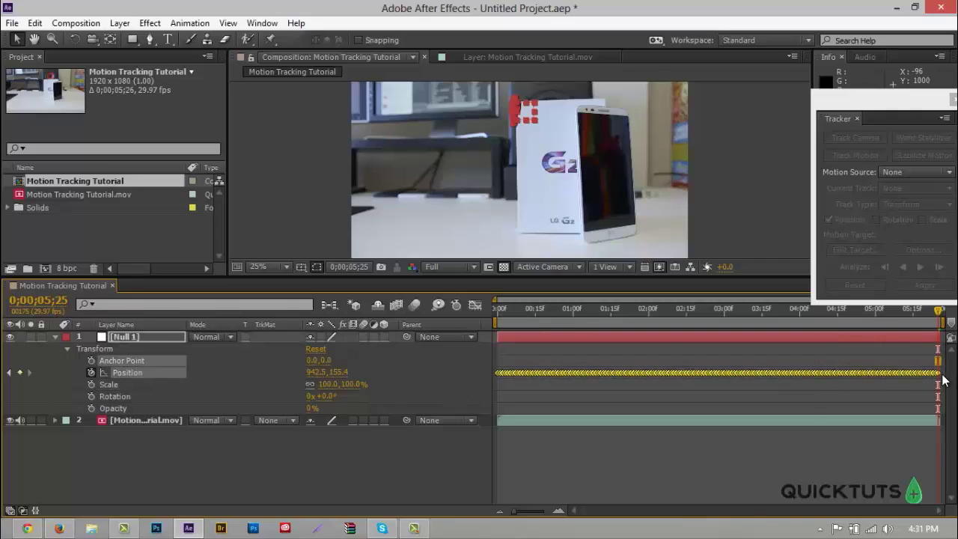
pyautogui.rightClick(634, 371)
pyautogui.moveTo(651, 362)
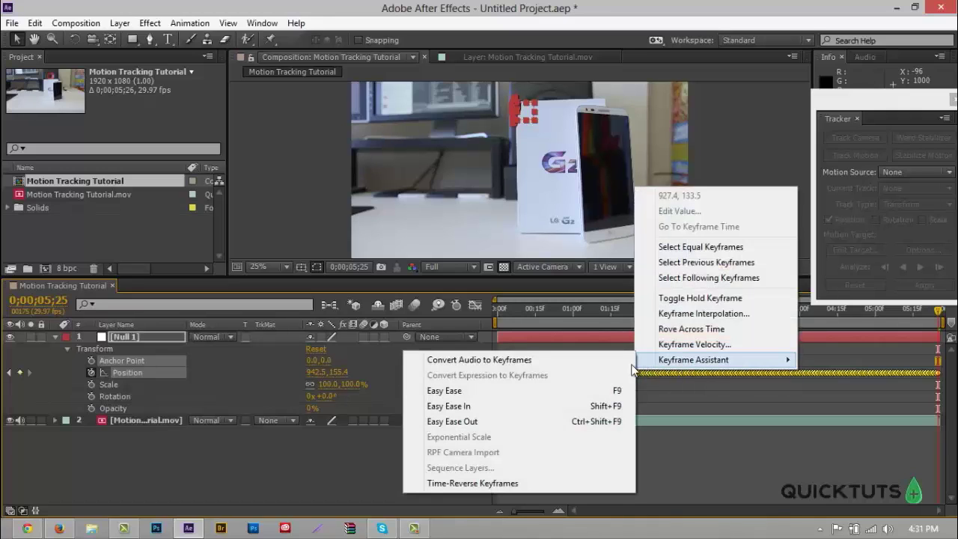
pyautogui.click(567, 392)
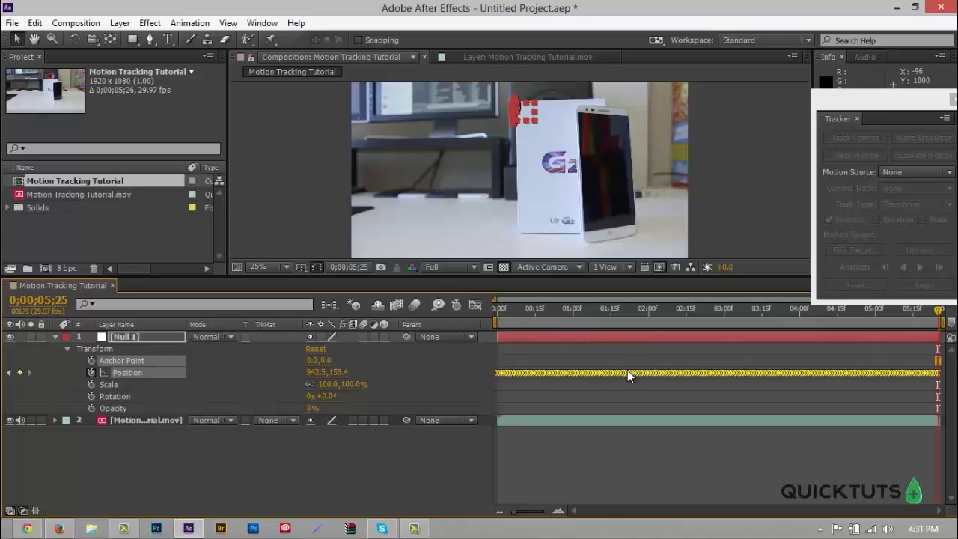
pyautogui.moveTo(627, 370)
# Collapse Null 1, RAM-preview the tracked clip, enlarge the viewer, and close the Tracker panel.
pyautogui.click(55, 336)
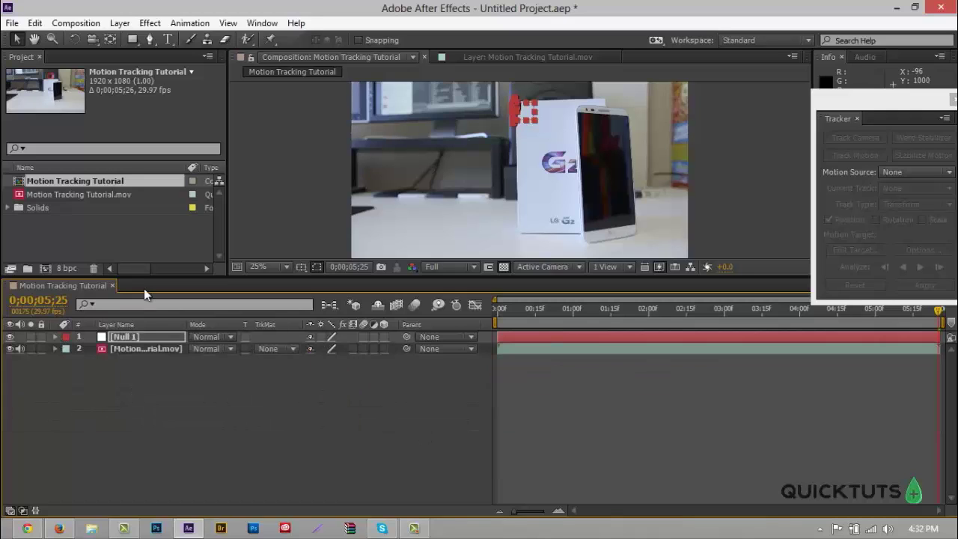
pyautogui.moveTo(922, 105); pyautogui.dragTo(908, 349)
pyautogui.click(948, 171)
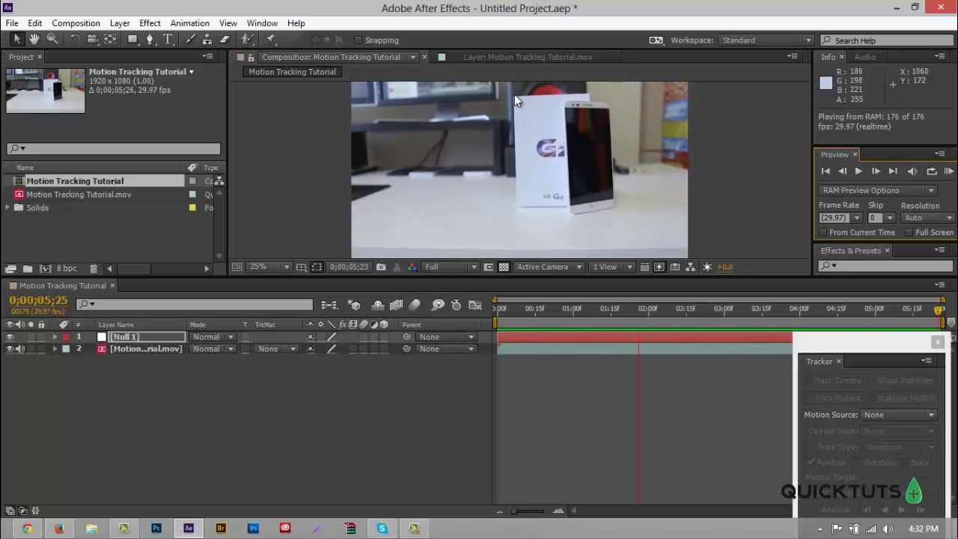
pyautogui.moveTo(858, 337)
pyautogui.mouseDown()
pyautogui.moveTo(907, 191)
pyautogui.moveTo(915, 221)
pyautogui.moveTo(816, 322)
pyautogui.moveTo(865, 338)
pyautogui.mouseUp()
pyautogui.moveTo(625, 277); pyautogui.dragTo(624, 368)
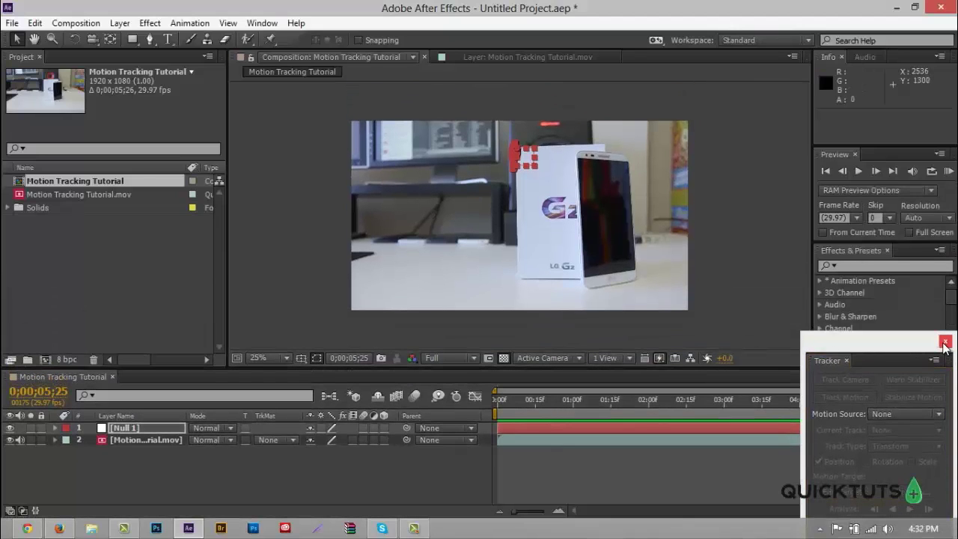
pyautogui.click(945, 342)
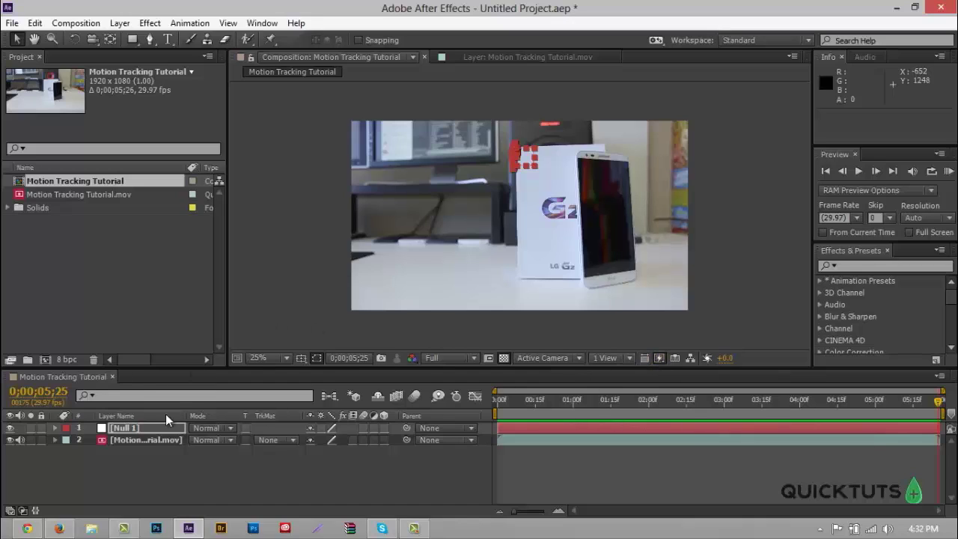
# Create a new text layer reading 'SAMSUNG G2'.
pyautogui.click(137, 25)
pyautogui.moveTo(225, 27)
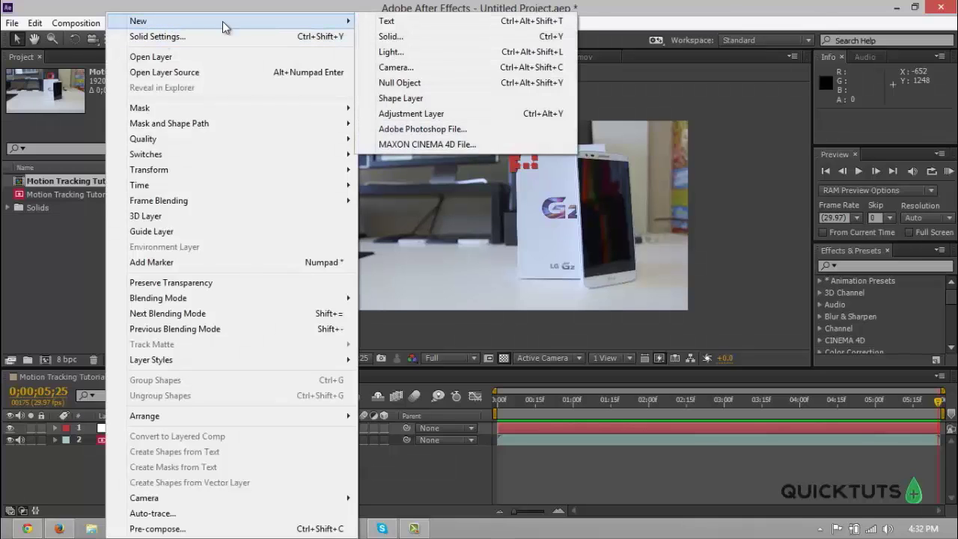
pyautogui.click(375, 23)
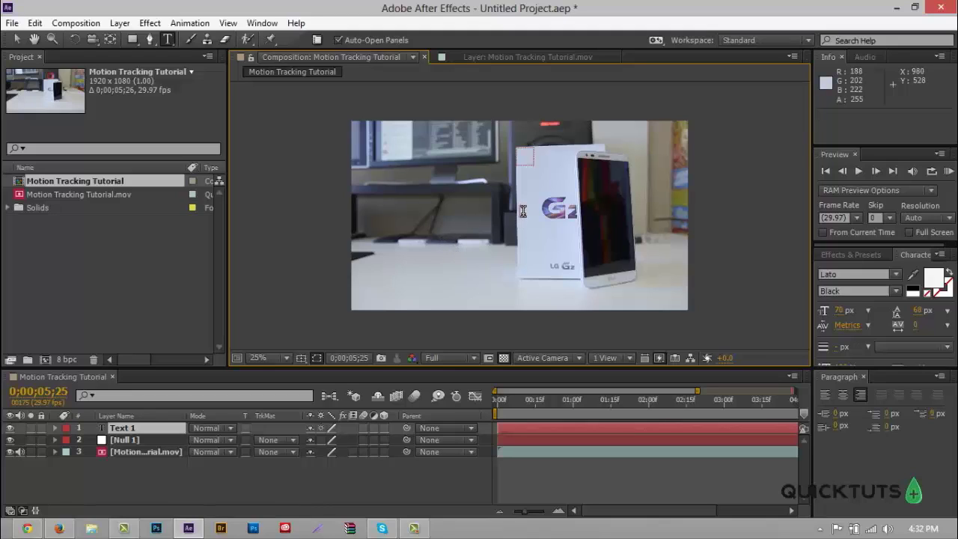
pyautogui.write('SAMSUNG ')
pyautogui.write('G2')
# Set the text's font style to Lato Regular and move it beside the box's top corner.
pyautogui.hotkey('ctrl', 'a')
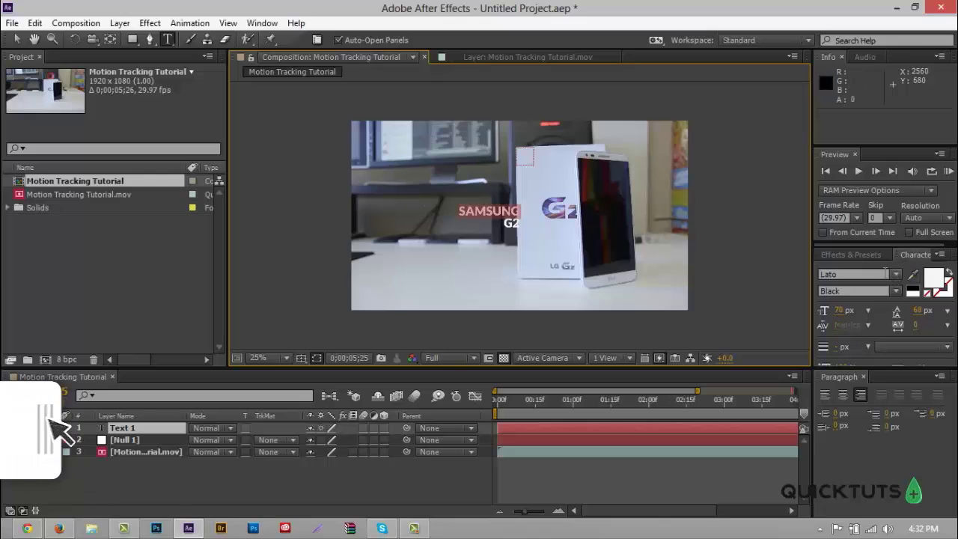
pyautogui.click(895, 291)
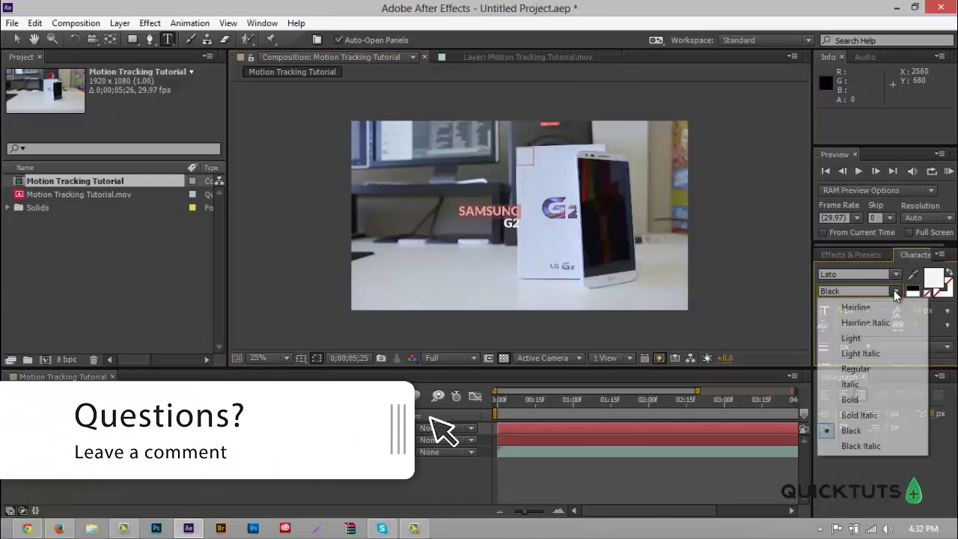
pyautogui.click(873, 341)
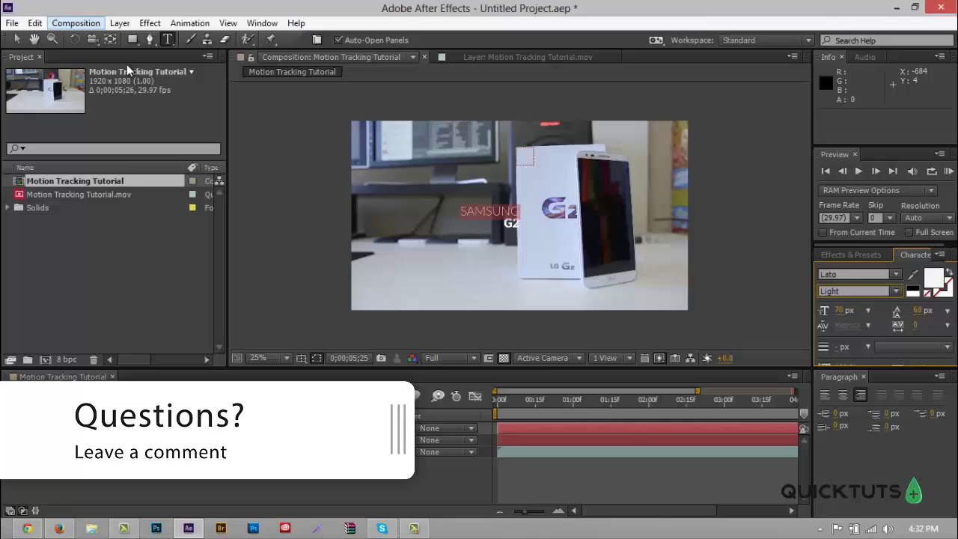
pyautogui.click(895, 292)
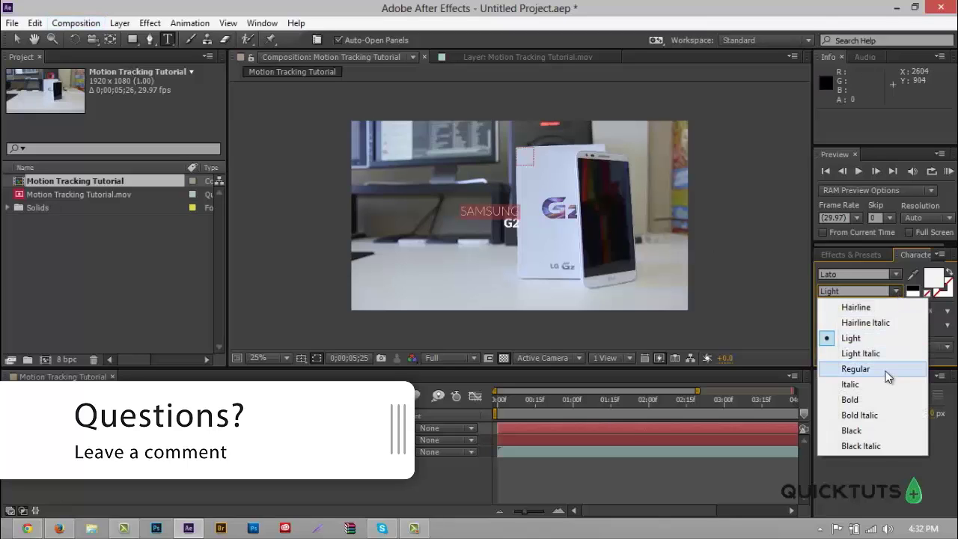
pyautogui.click(886, 369)
pyautogui.click(16, 39)
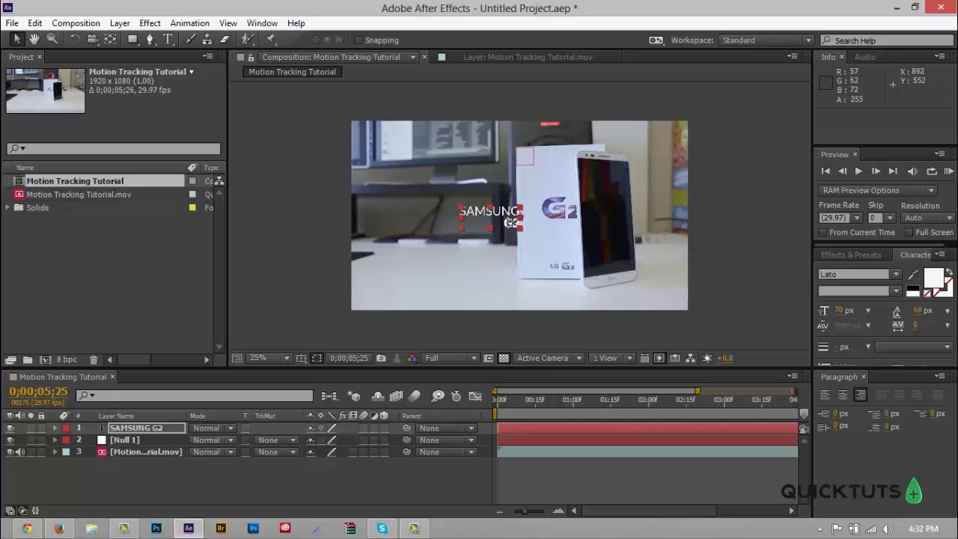
pyautogui.moveTo(518, 224); pyautogui.dragTo(498, 184)
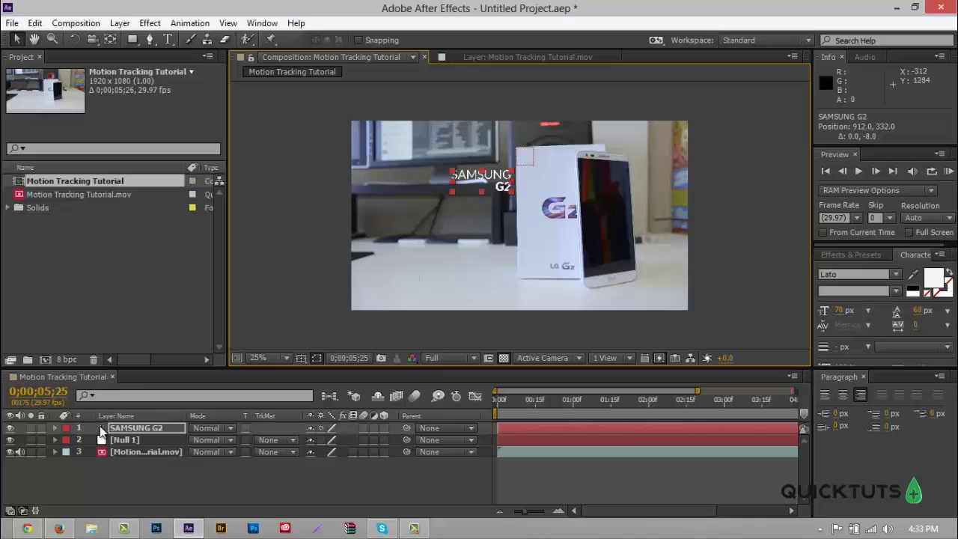
# Expand the SAMSUNG G2 transform properties and keyframe Position and 0% Opacity at the start.
pyautogui.click(54, 428)
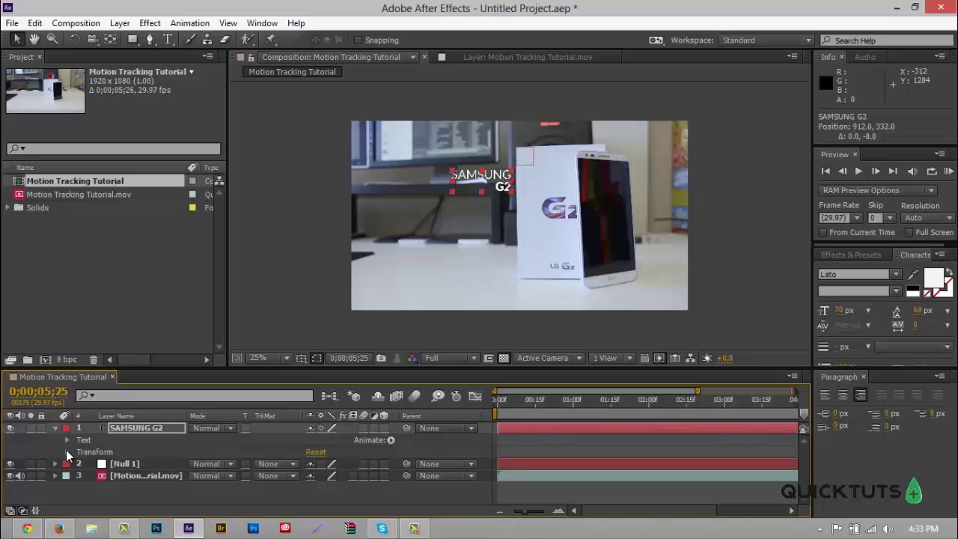
pyautogui.click(67, 451)
pyautogui.moveTo(361, 362); pyautogui.dragTo(371, 308)
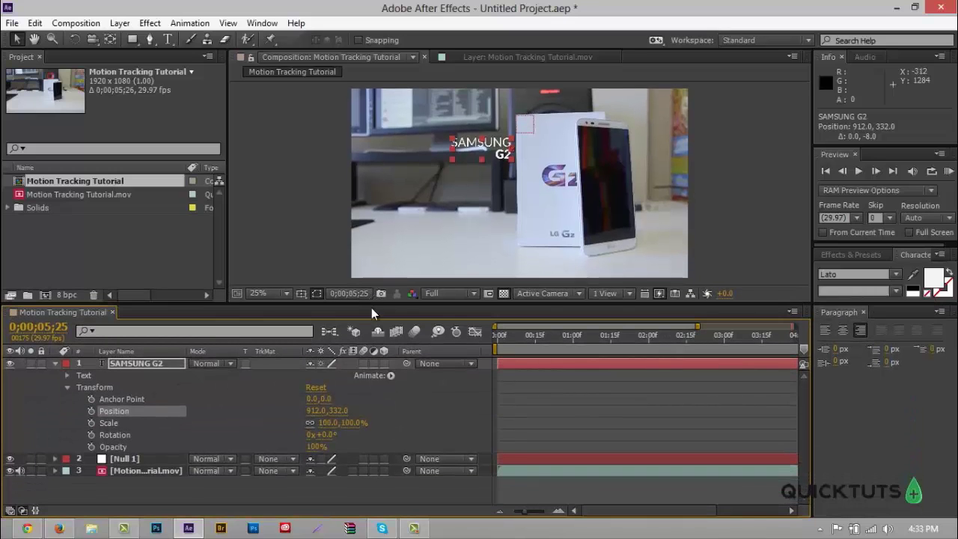
pyautogui.click(496, 338)
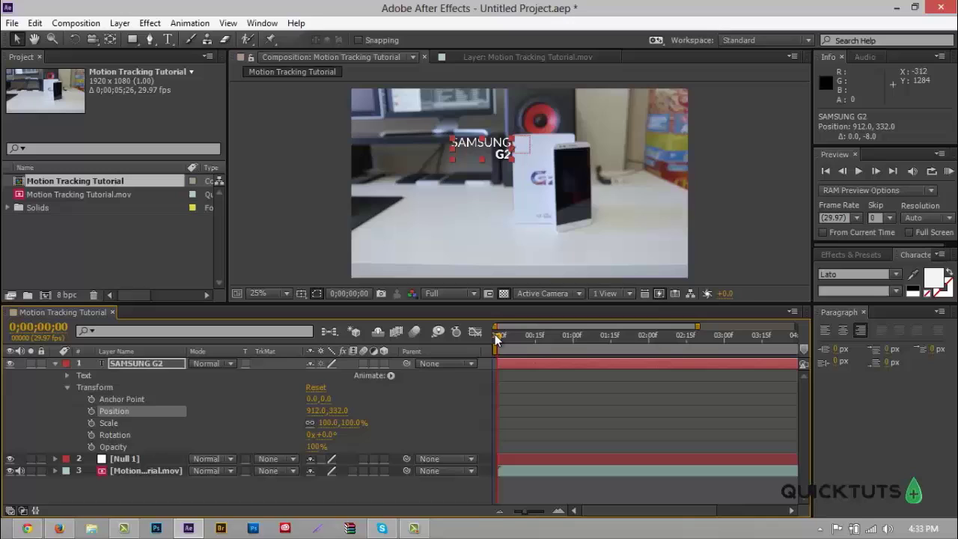
pyautogui.hotkey('alt', 'shift', 'p')
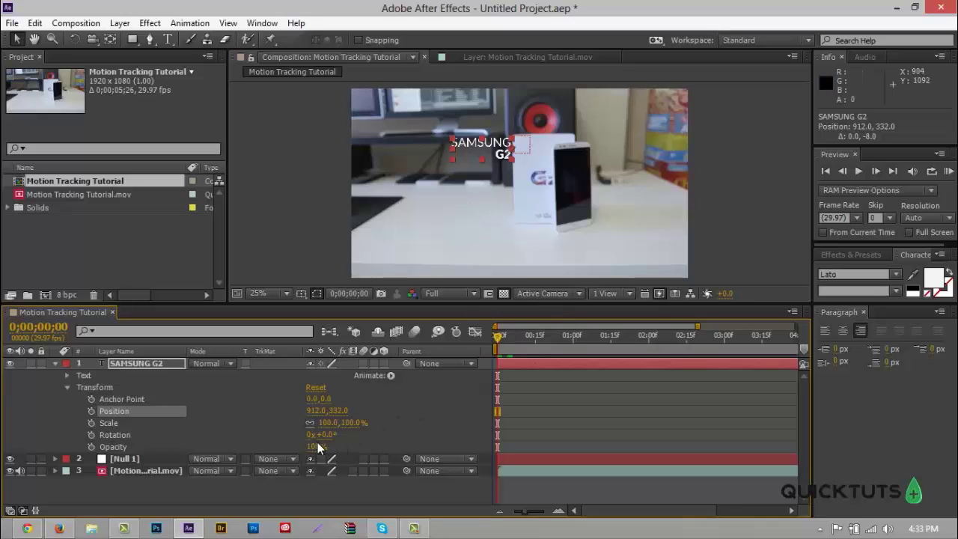
pyautogui.moveTo(317, 446); pyautogui.dragTo(158, 441)
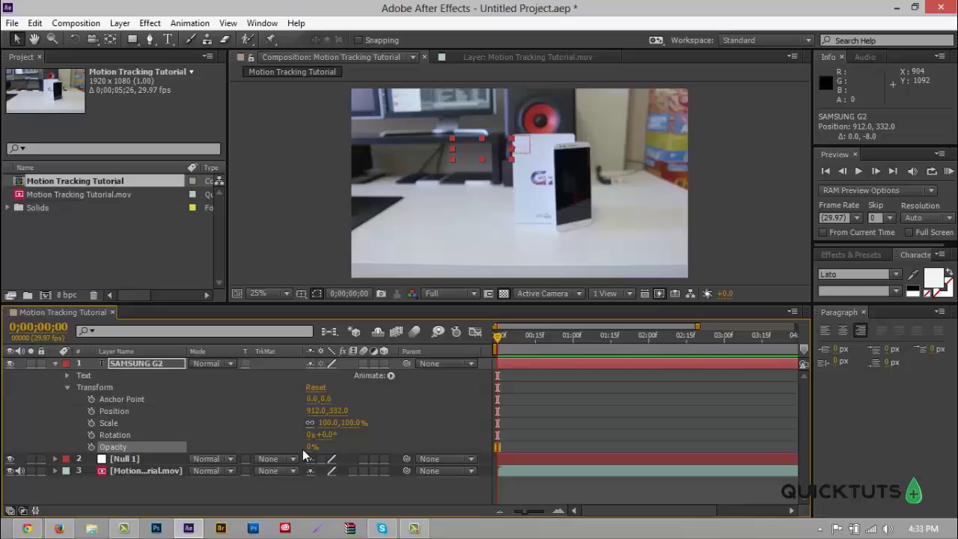
pyautogui.click(90, 447)
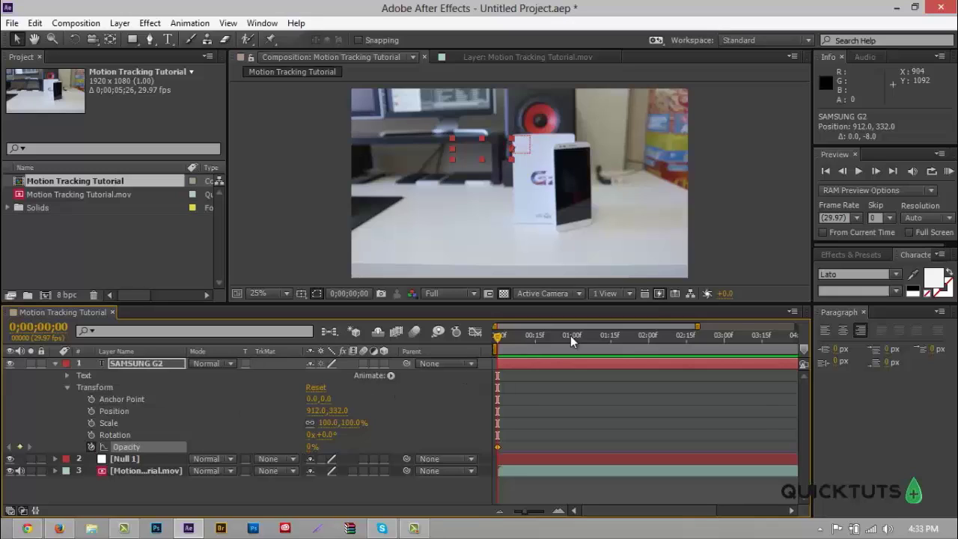
# Zoom the timeline to the first four seconds and set Opacity to 80% at 0;00;03;00.
pyautogui.moveTo(689, 331); pyautogui.dragTo(712, 352)
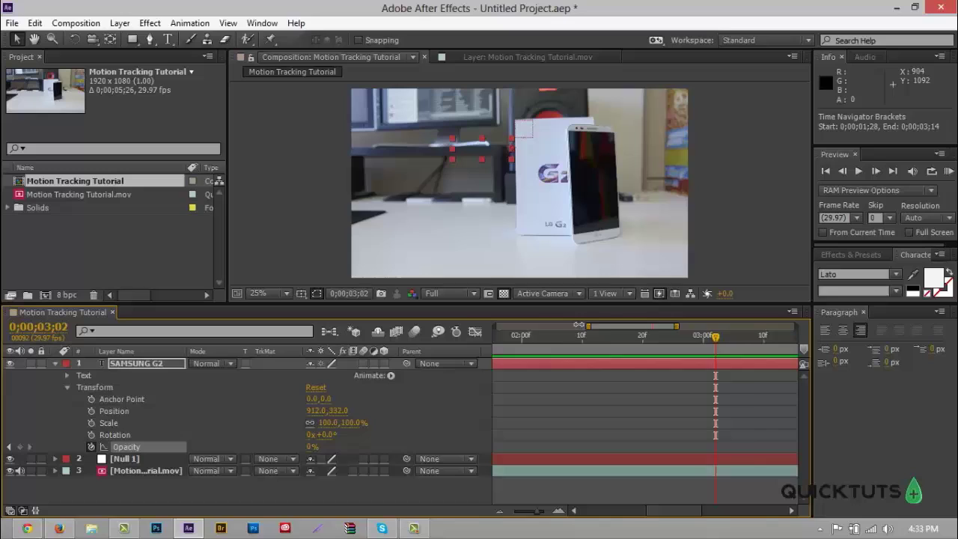
pyautogui.moveTo(589, 323); pyautogui.dragTo(452, 316)
pyautogui.moveTo(676, 325); pyautogui.dragTo(692, 343)
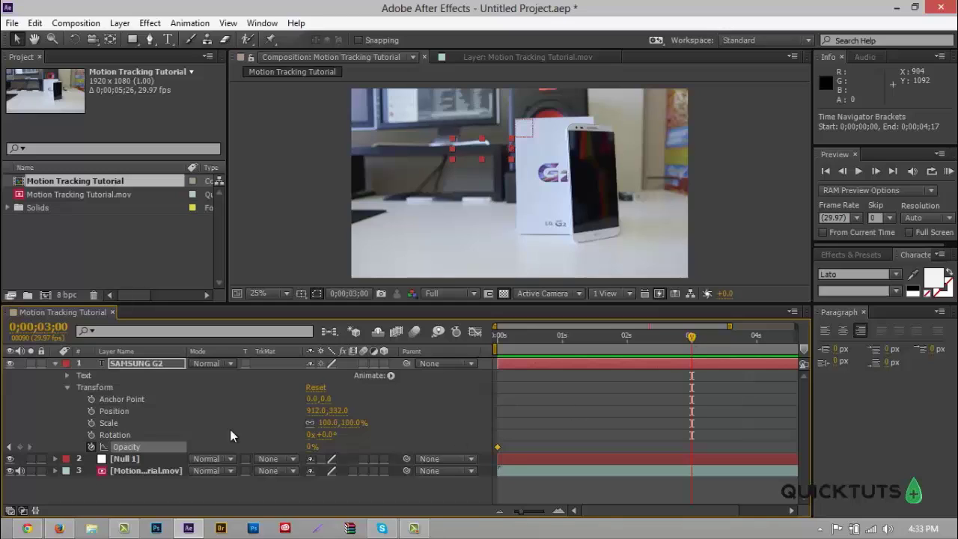
pyautogui.moveTo(313, 447)
pyautogui.mouseDown()
pyautogui.moveTo(329, 447)
pyautogui.moveTo(305, 447)
pyautogui.mouseUp()
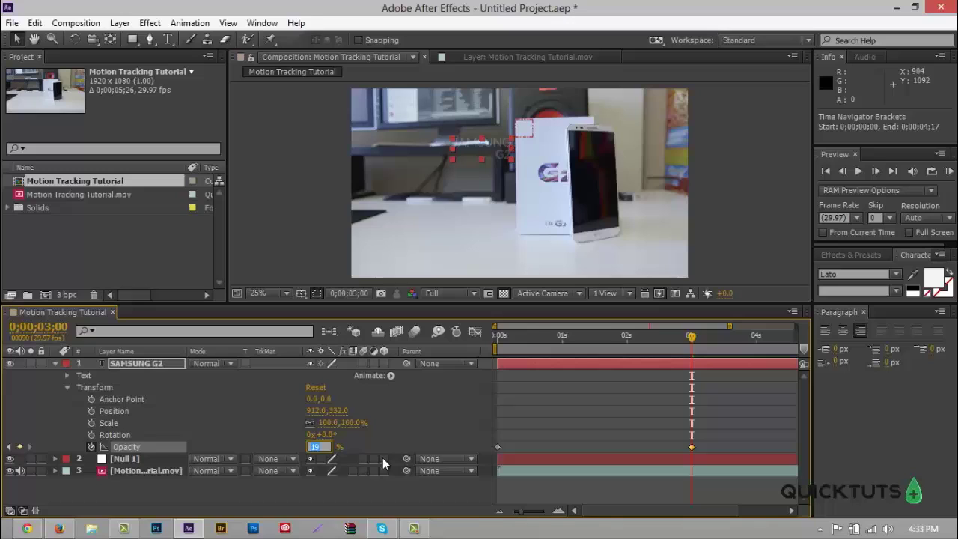
pyautogui.write('80')
pyautogui.press('Return')
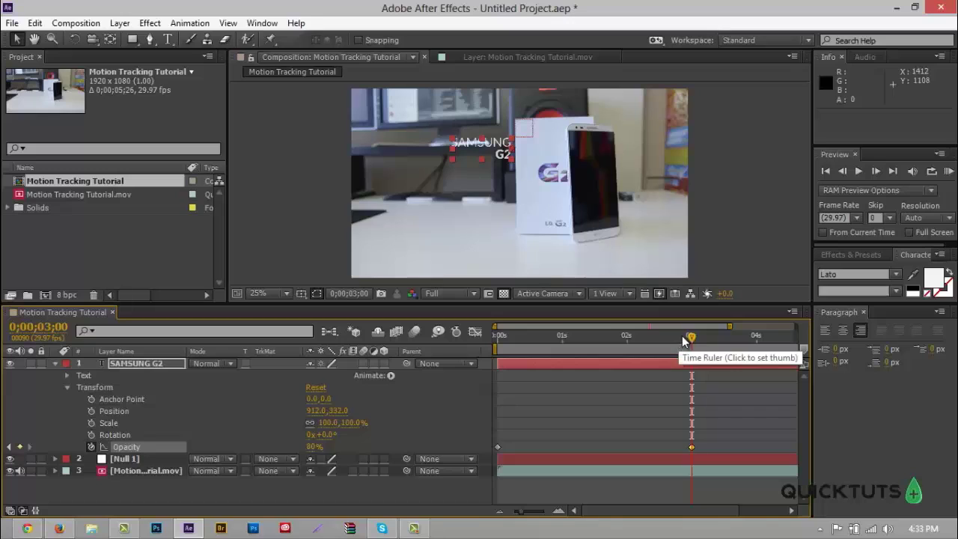
# Apply Easy Ease to the 3-second Opacity keyframe.
pyautogui.click(485, 446)
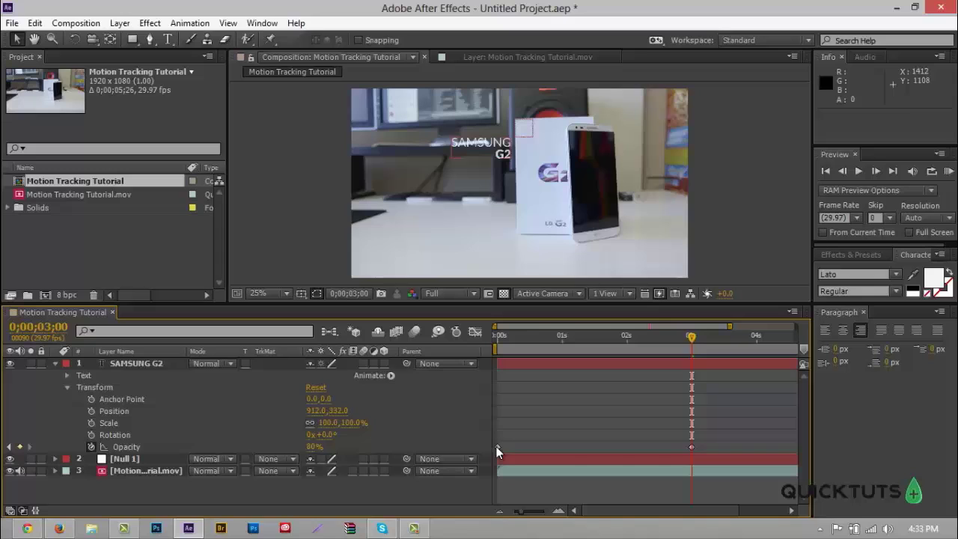
pyautogui.click(497, 447)
pyautogui.rightClick(692, 448)
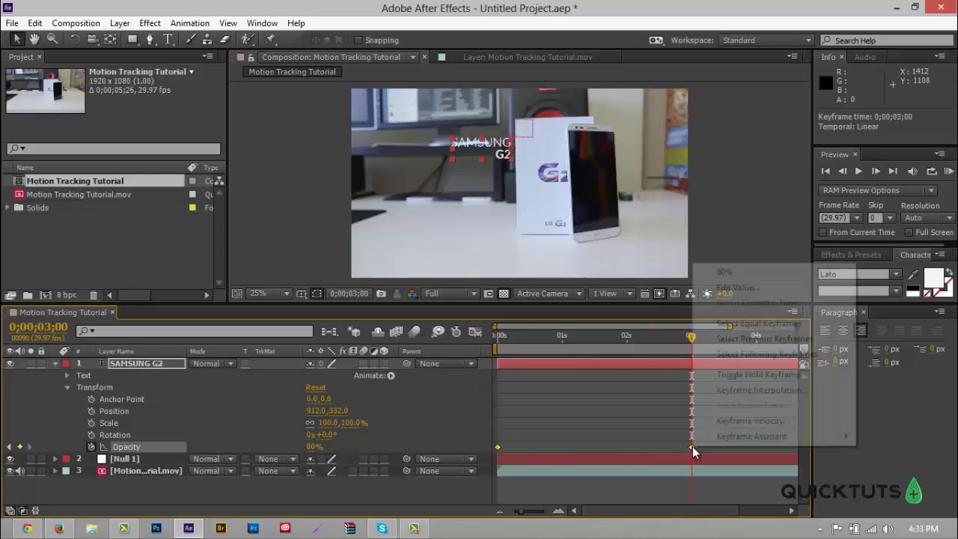
pyautogui.moveTo(715, 436)
pyautogui.click(589, 347)
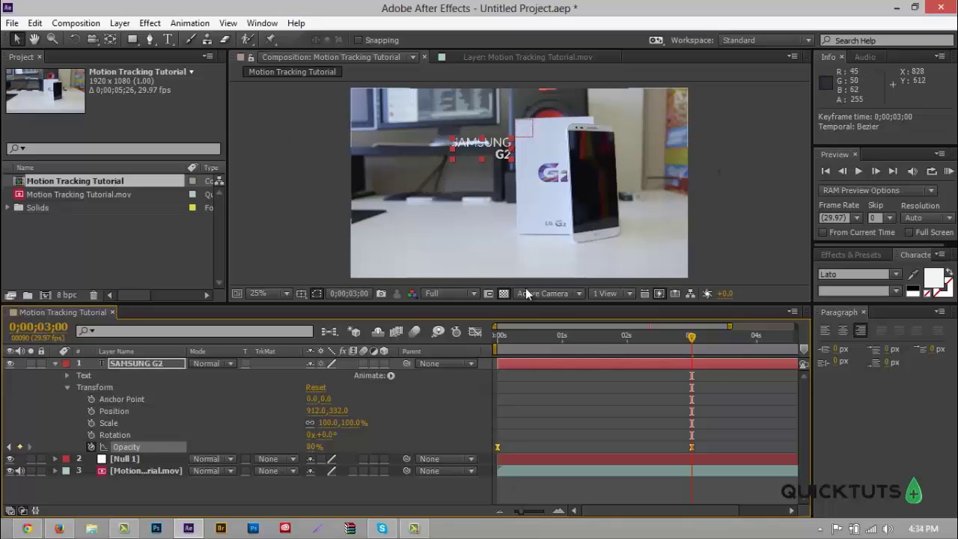
# At 0s, push the text off-screen left to X -99 and keyframe its Position.
pyautogui.moveTo(583, 347); pyautogui.dragTo(497, 340)
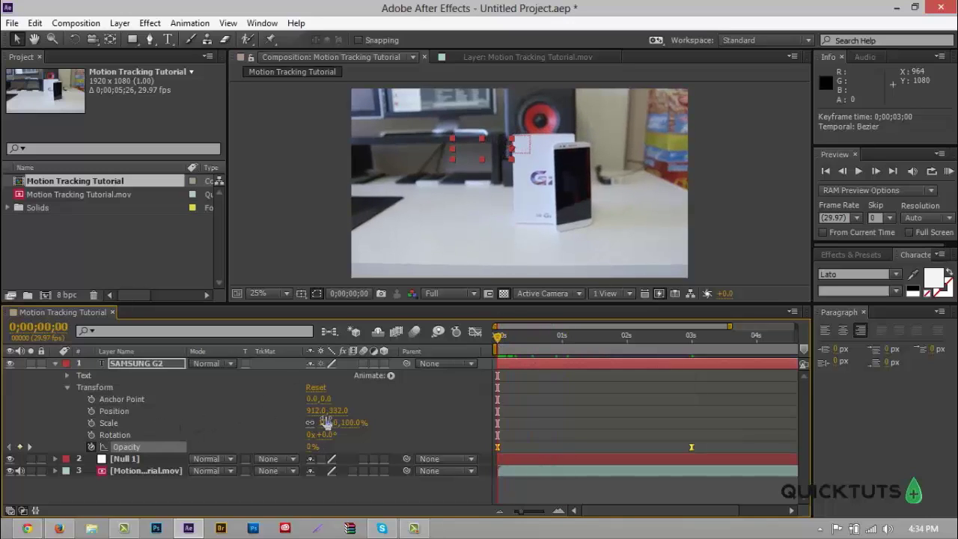
pyautogui.click(114, 411)
pyautogui.moveTo(318, 411); pyautogui.dragTo(211, 414)
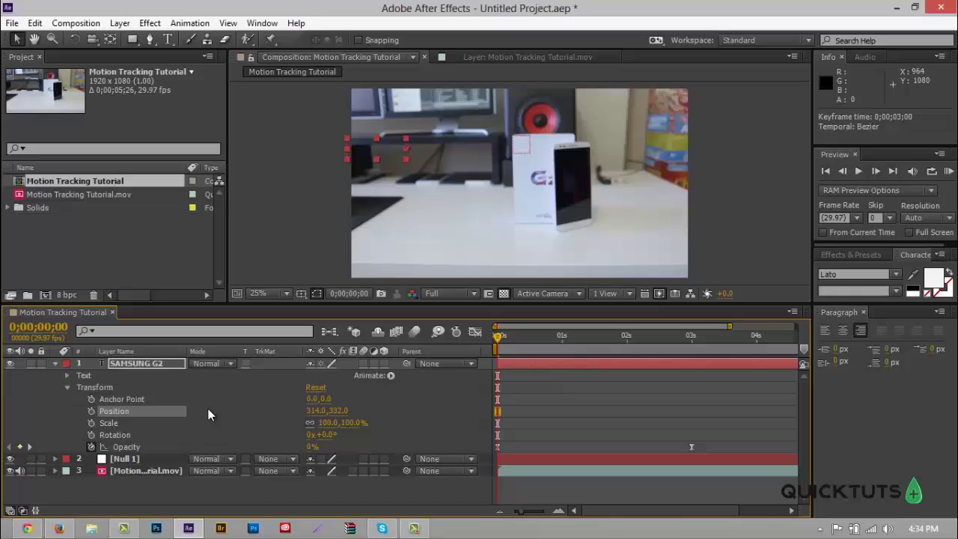
pyautogui.moveTo(323, 417); pyautogui.dragTo(4, 383)
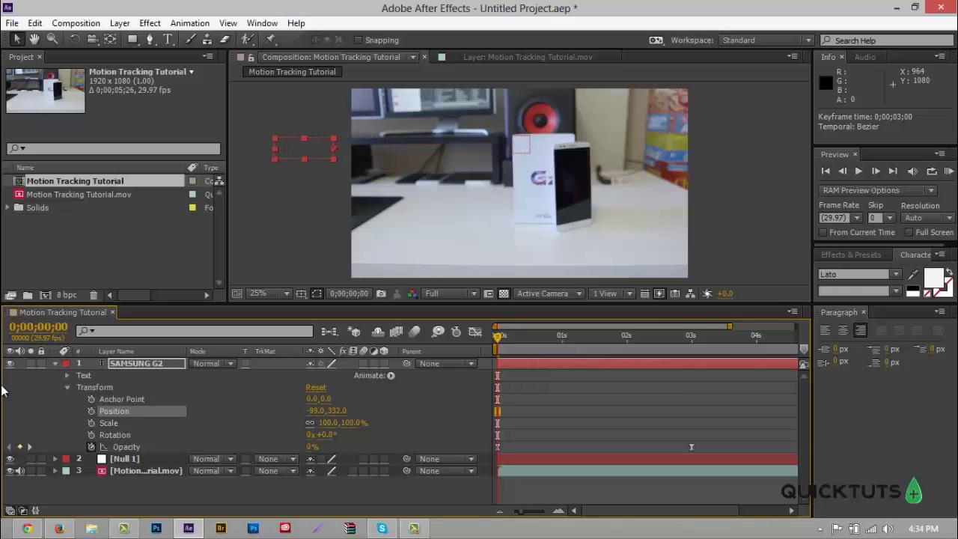
pyautogui.click(92, 412)
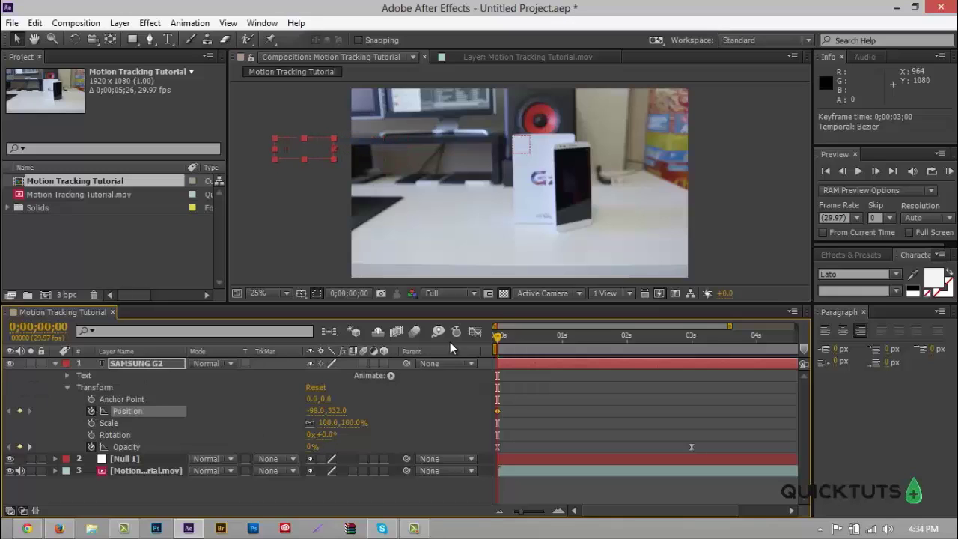
# At 0;00;02;15 bring the text to X 876, Easy Ease the keyframes, and preview.
pyautogui.moveTo(502, 343); pyautogui.dragTo(660, 343)
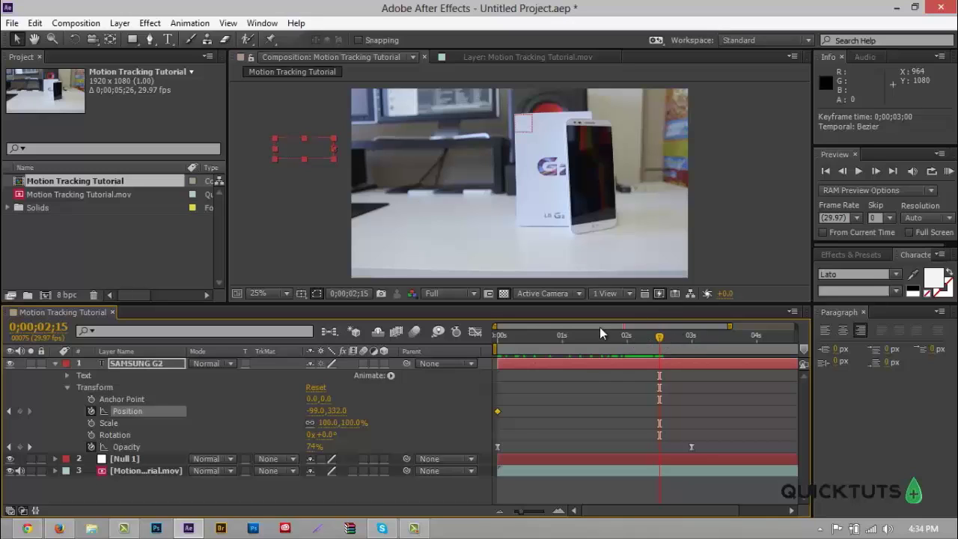
pyautogui.moveTo(316, 411); pyautogui.dragTo(372, 423)
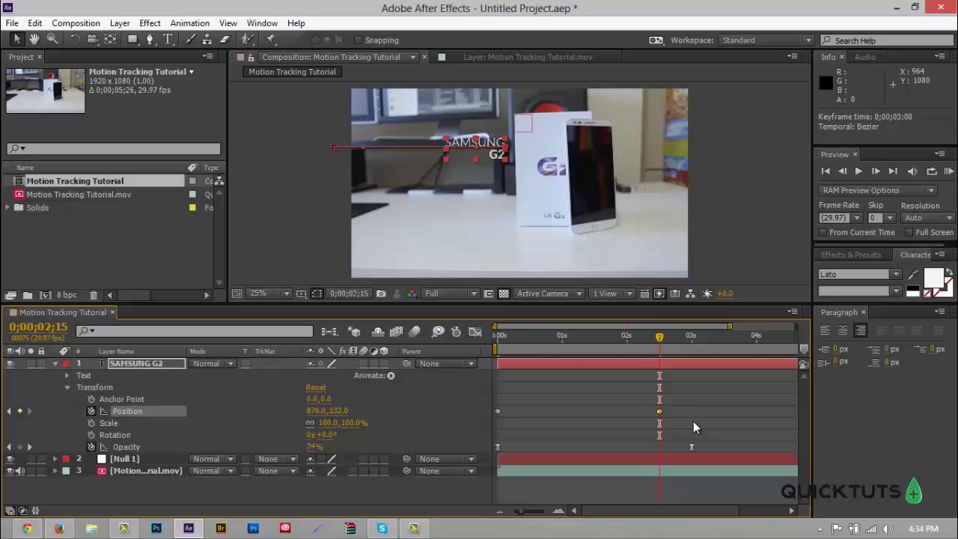
pyautogui.moveTo(693, 420); pyautogui.dragTo(498, 409)
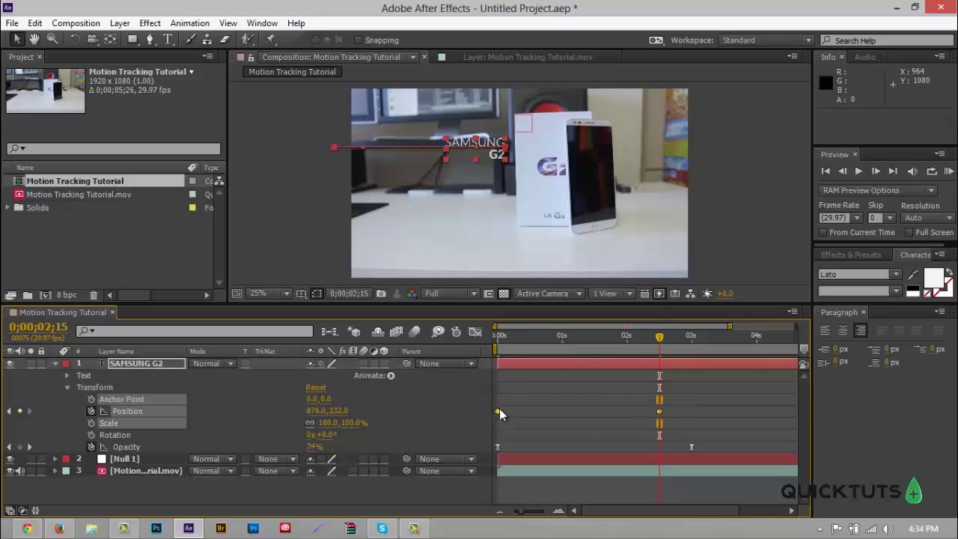
pyautogui.rightClick(499, 410)
pyautogui.moveTo(535, 399)
pyautogui.click(679, 430)
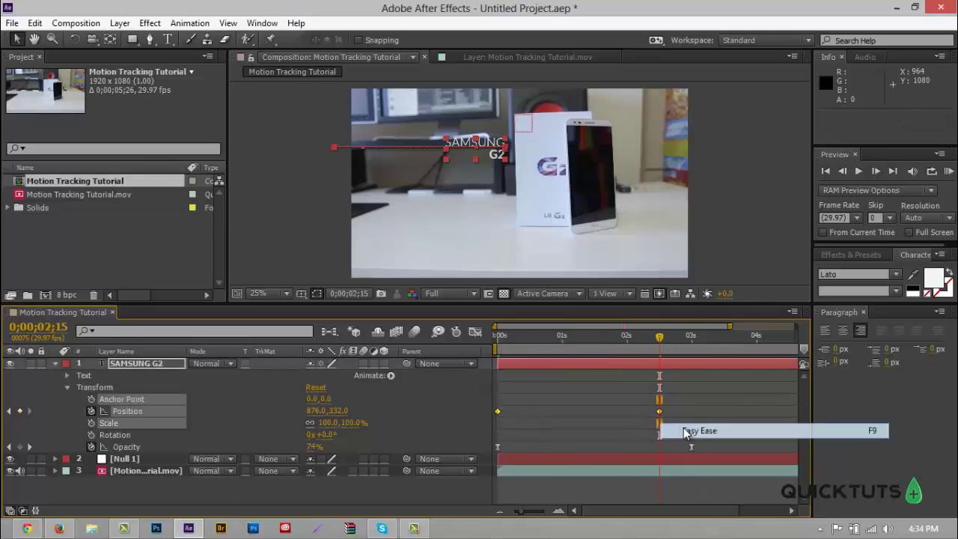
pyautogui.click(949, 171)
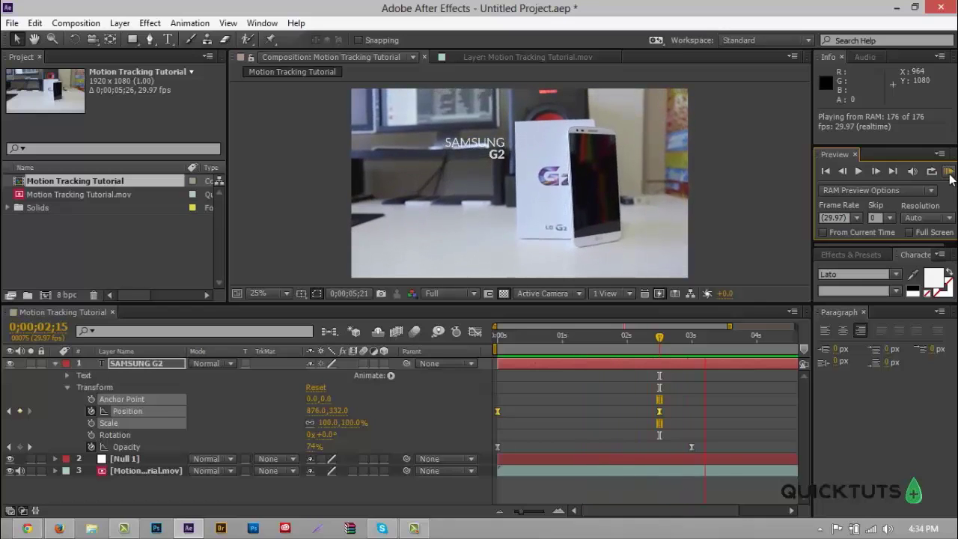
# Turn on motion blur for the SAMSUNG G2 layer and preview the result.
pyautogui.click(646, 391)
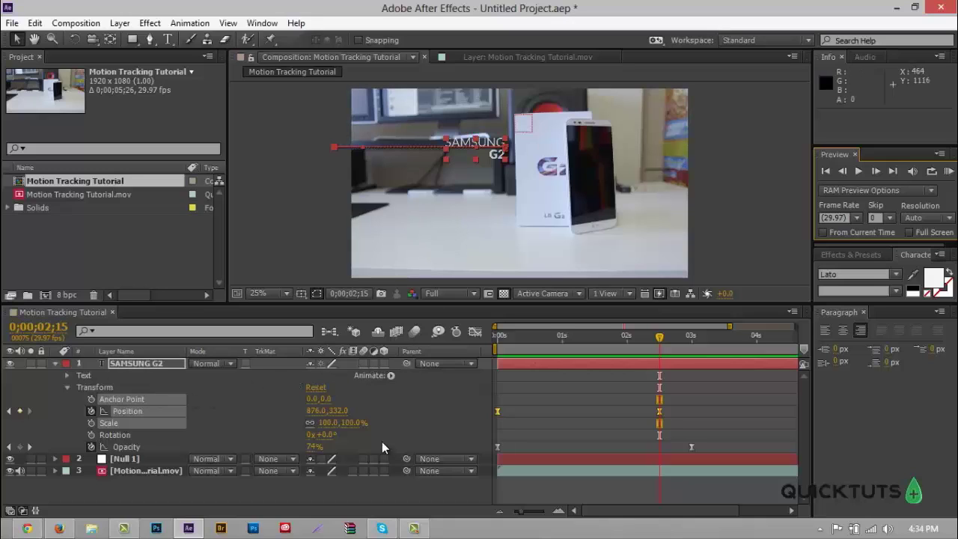
pyautogui.click(364, 364)
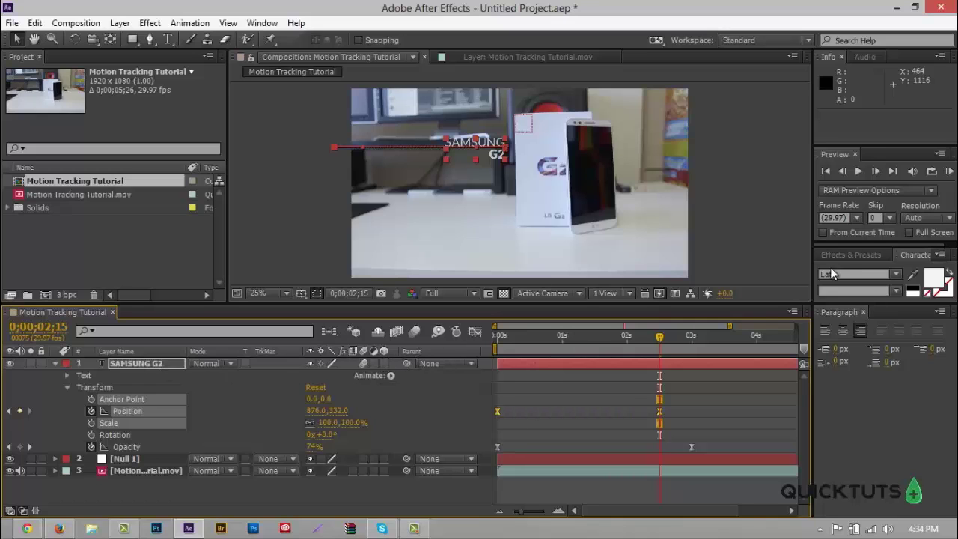
pyautogui.click(947, 171)
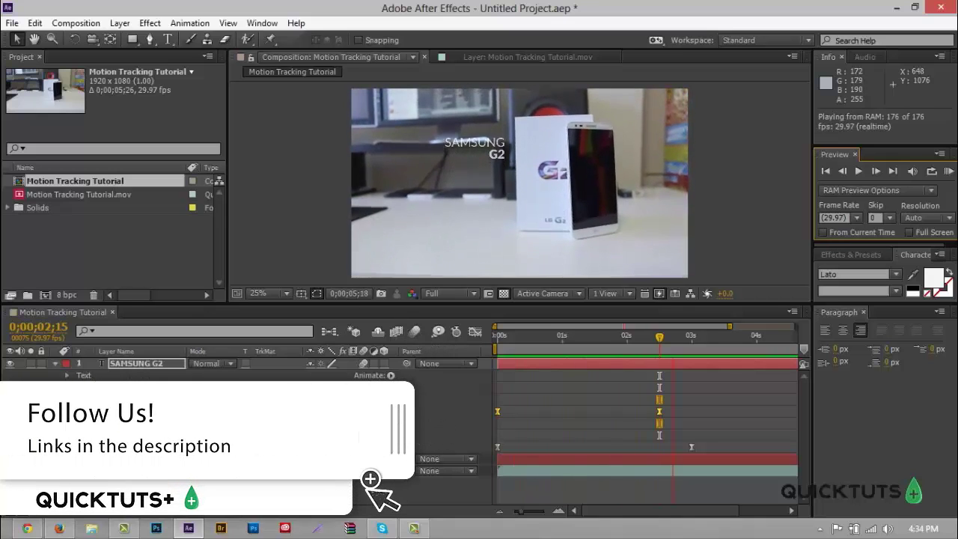
pyautogui.click(413, 333)
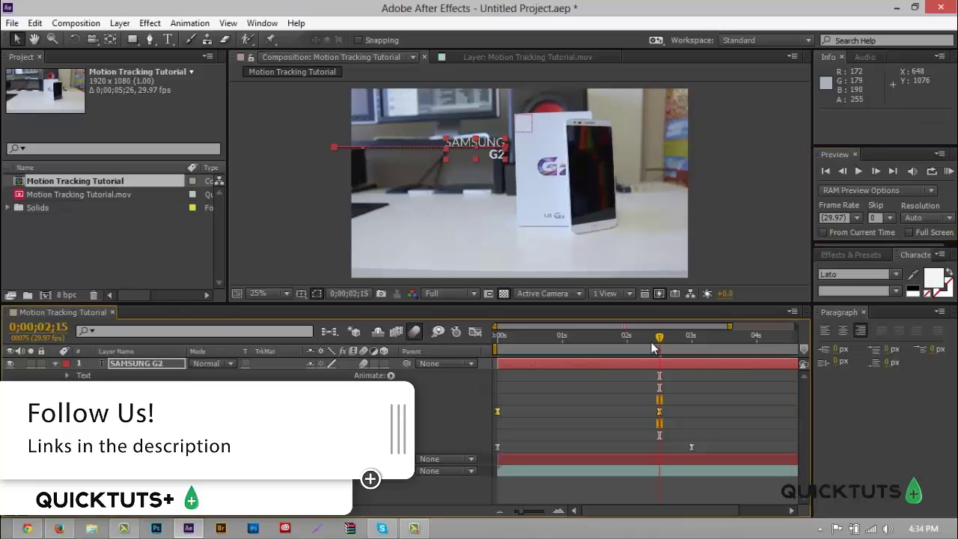
pyautogui.click(949, 172)
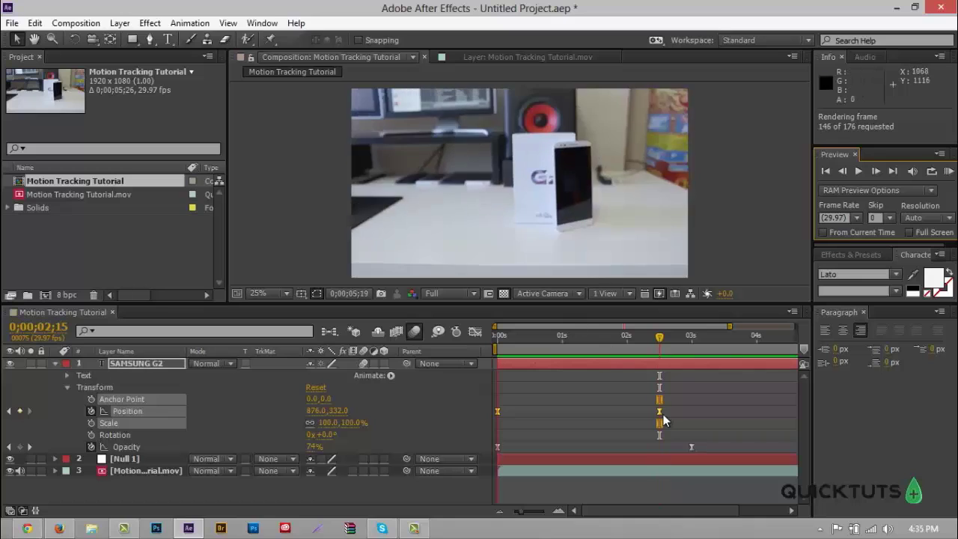
pyautogui.press('space')
# Move the end Position keyframe to 2;02 and the end Opacity keyframe to 2;17, then preview.
pyautogui.moveTo(661, 412); pyautogui.dragTo(603, 408)
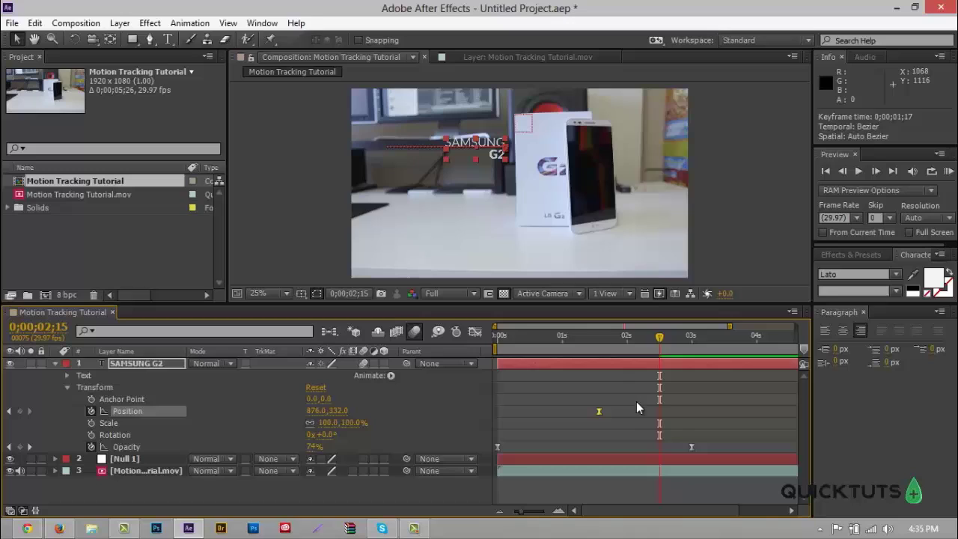
pyautogui.hotkey('ctrl', 'z')
pyautogui.click(674, 413)
pyautogui.moveTo(659, 412); pyautogui.dragTo(593, 412)
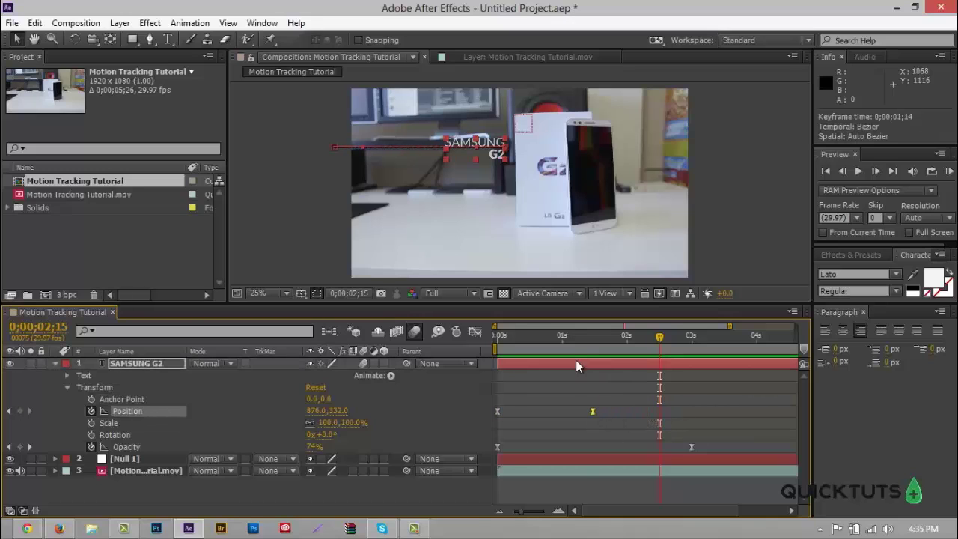
pyautogui.moveTo(692, 449); pyautogui.dragTo(661, 449)
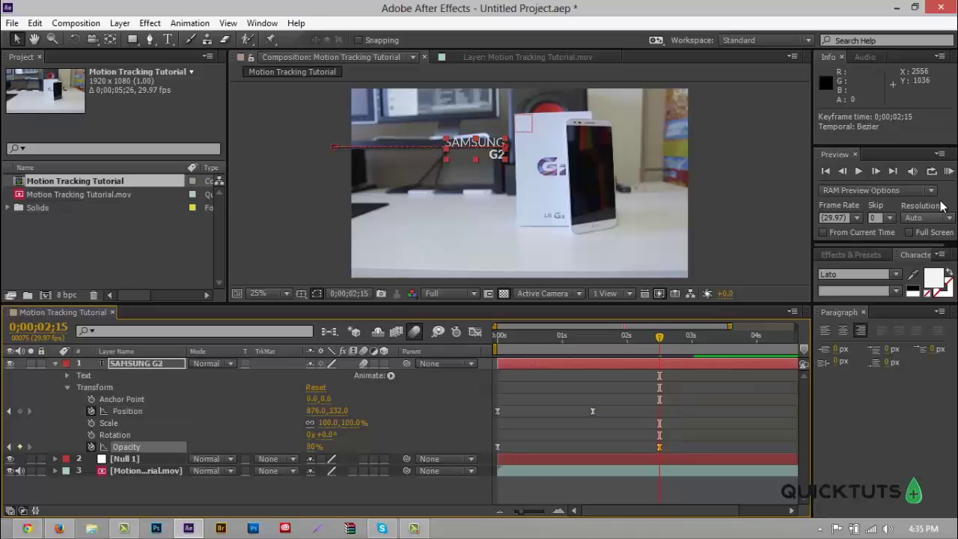
pyautogui.click(949, 171)
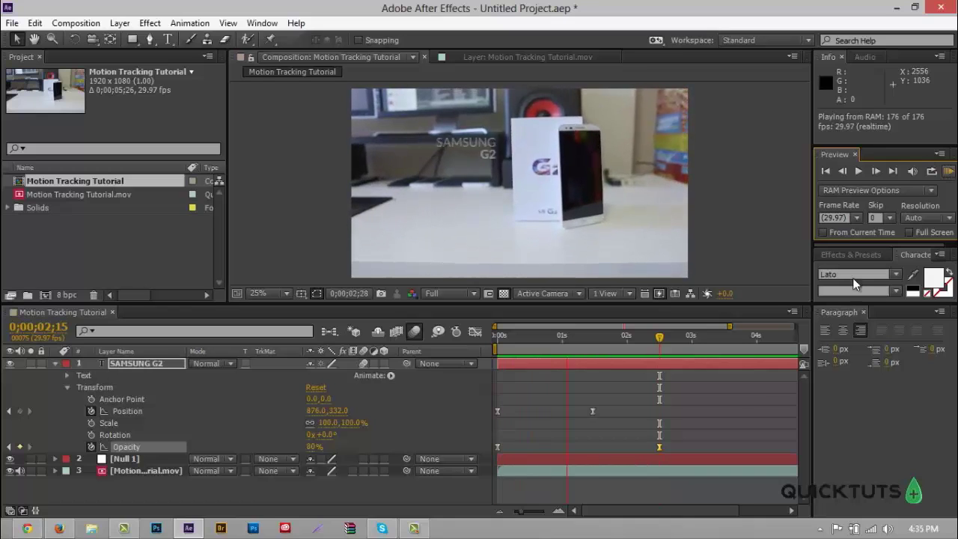
pyautogui.click(663, 442)
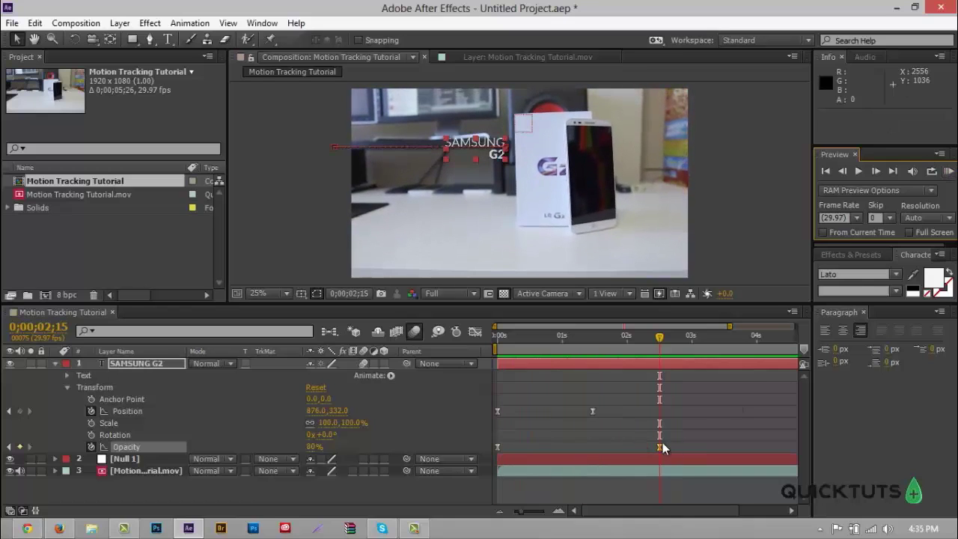
# Shift the Position and Opacity keyframes earlier, settling the Opacity end keyframe at 1;28.
pyautogui.moveTo(679, 454); pyautogui.dragTo(575, 414)
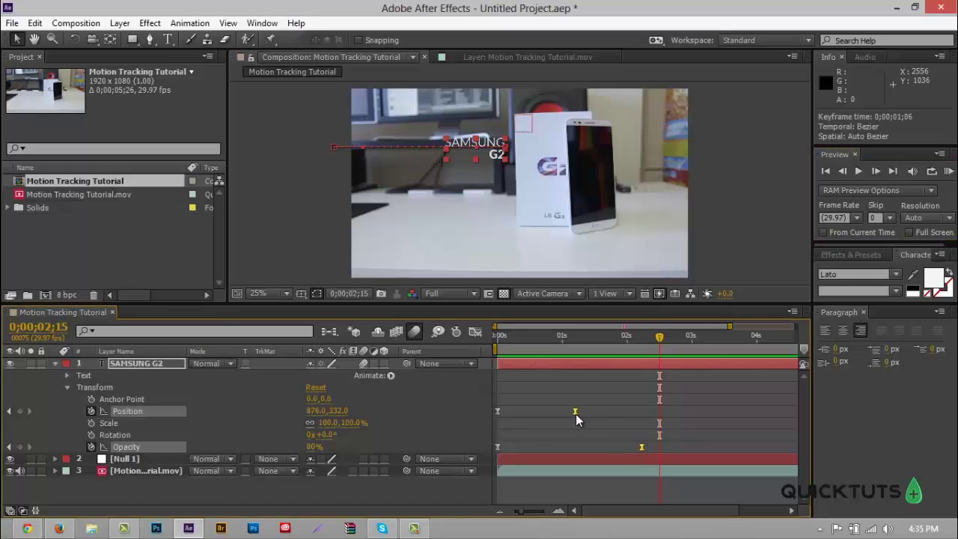
pyautogui.click(947, 172)
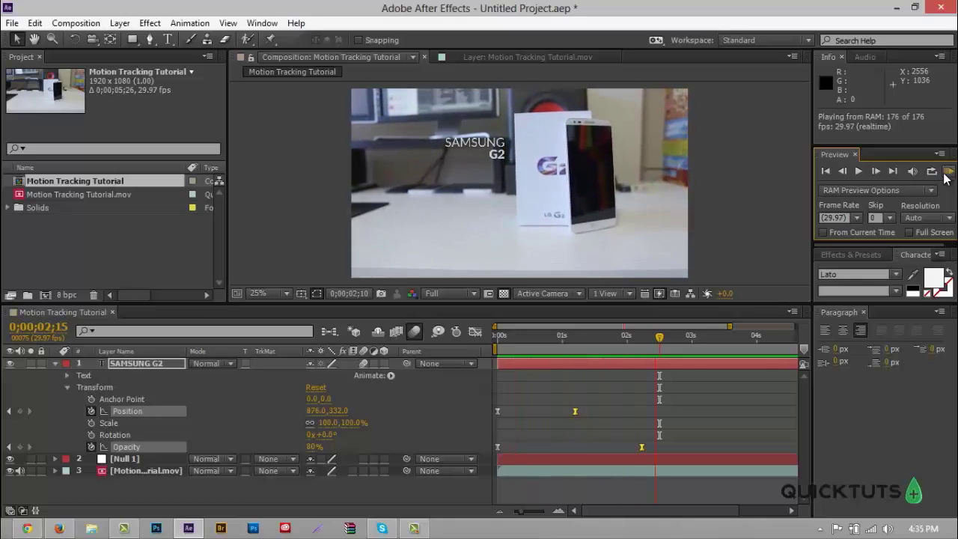
pyautogui.moveTo(641, 448); pyautogui.dragTo(632, 450)
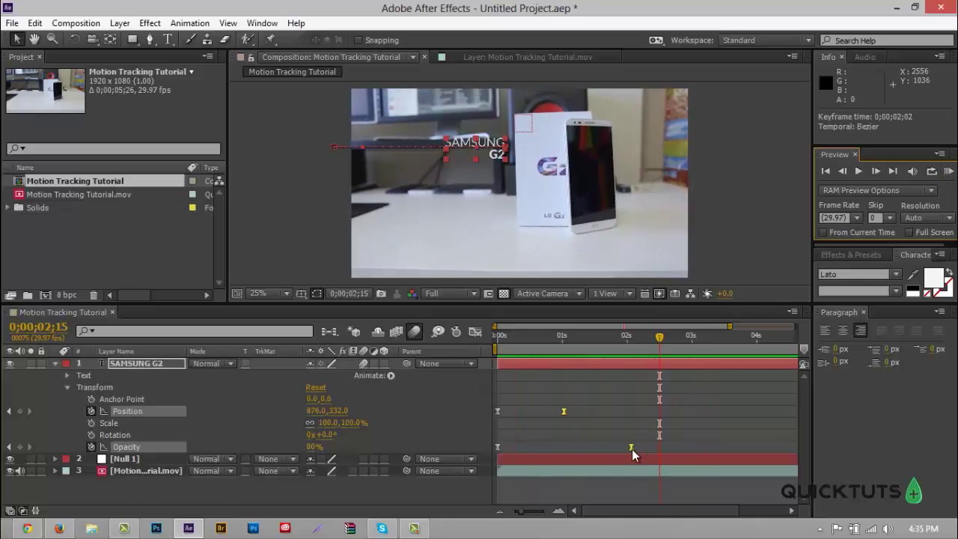
pyautogui.hotkey('ctrl', 'z')
pyautogui.click(644, 447)
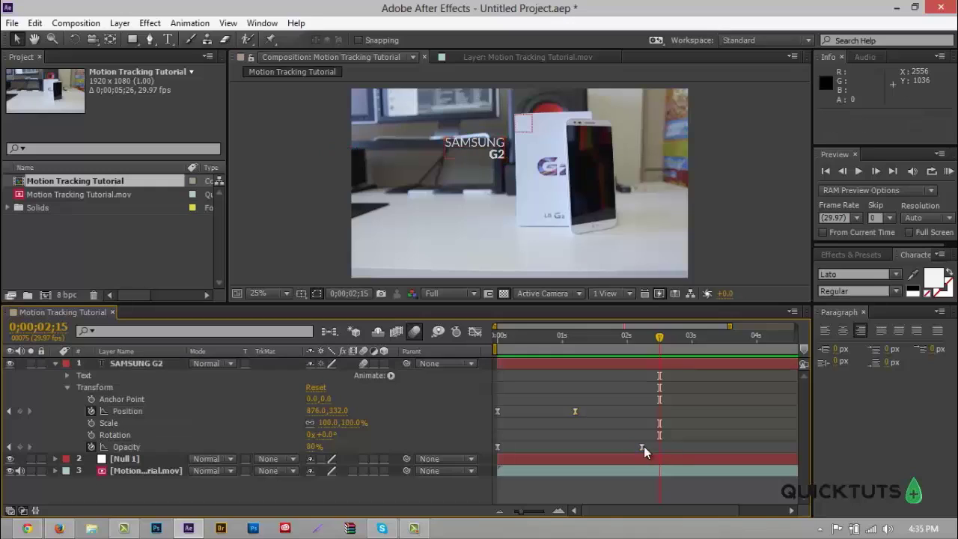
pyautogui.moveTo(642, 450); pyautogui.dragTo(622, 451)
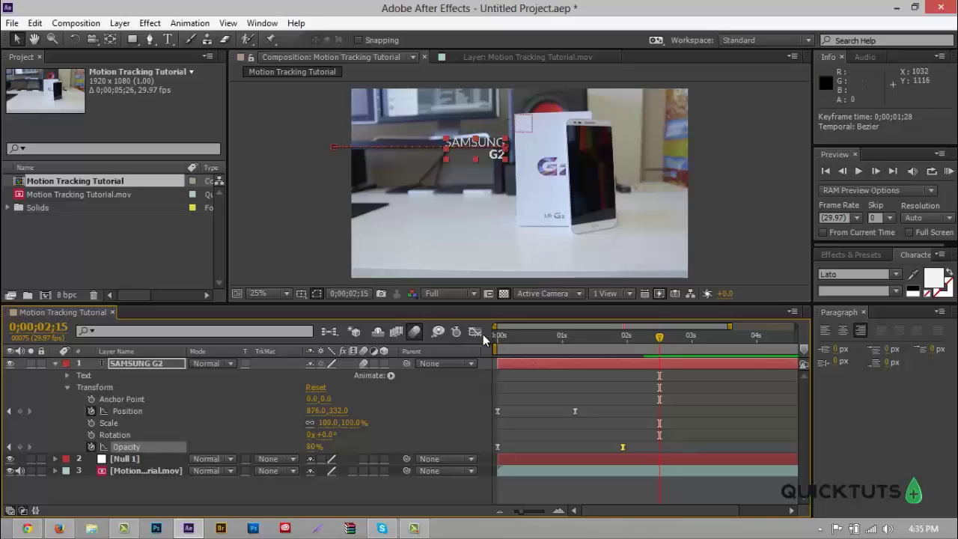
# Collapse the text layer, pick-whip it to Null 1, and preview it following the box.
pyautogui.click(55, 364)
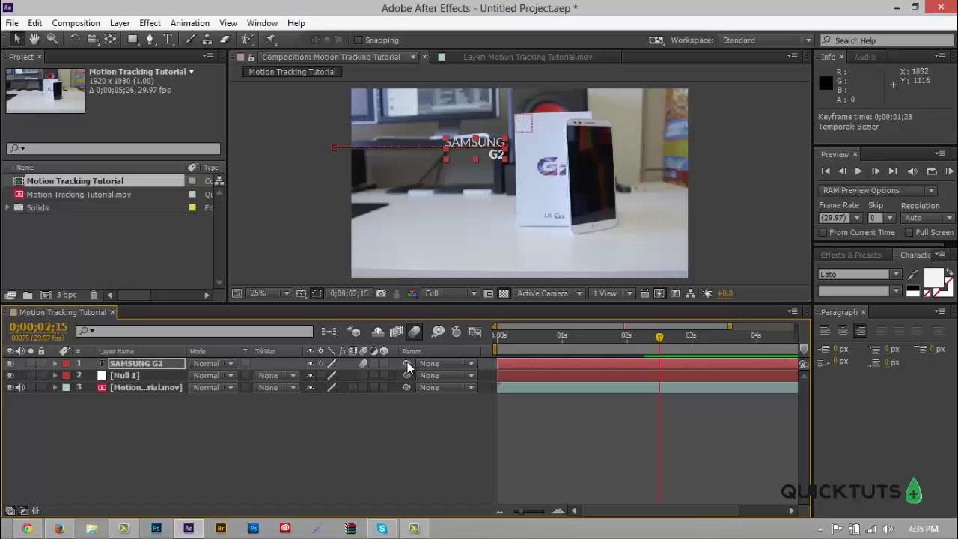
pyautogui.moveTo(407, 363); pyautogui.dragTo(162, 377)
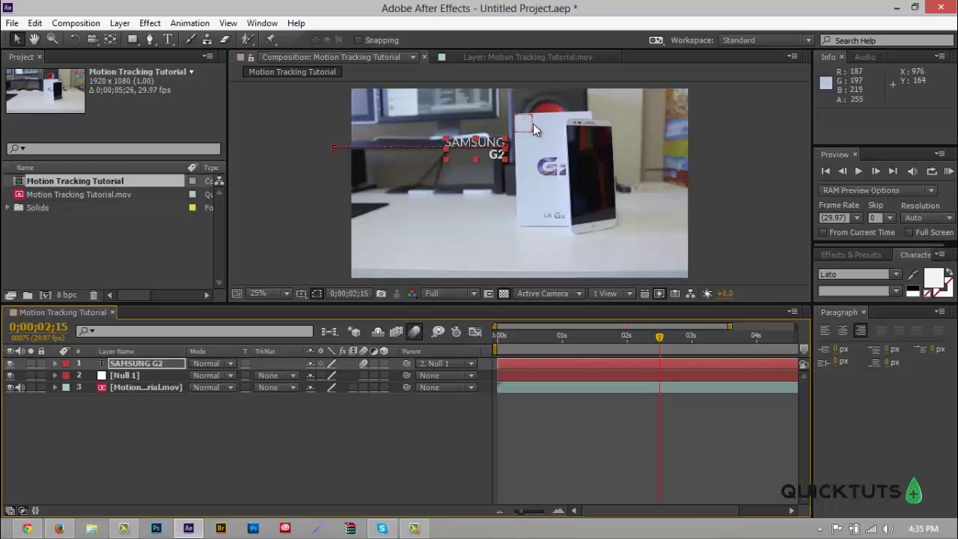
pyautogui.click(949, 172)
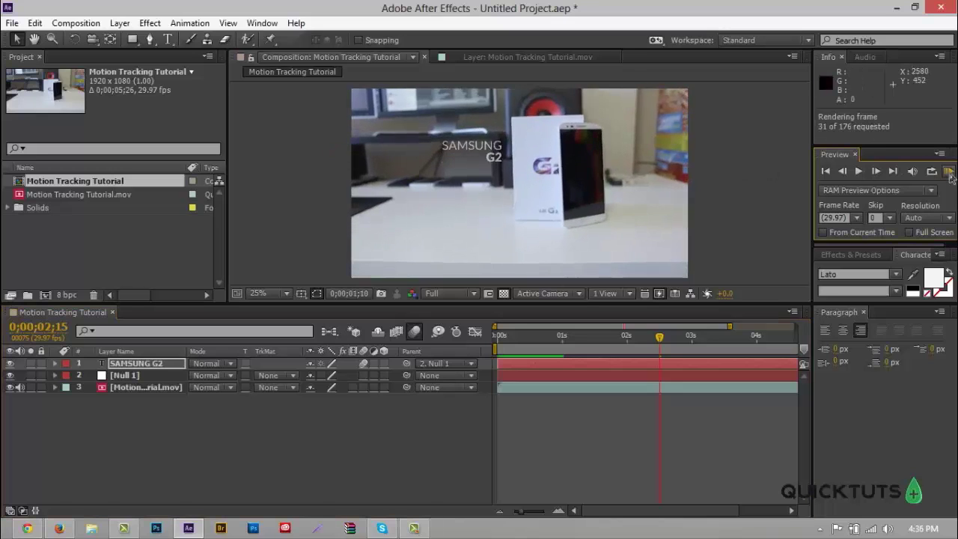